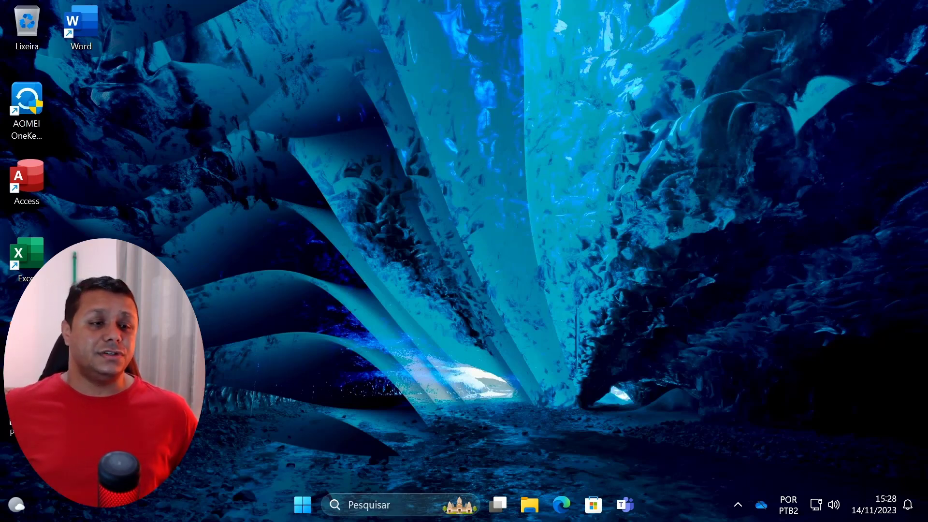
Start Word, and restore the previously open Office Tool Plus page in a maximized Edge window.
click(302, 505)
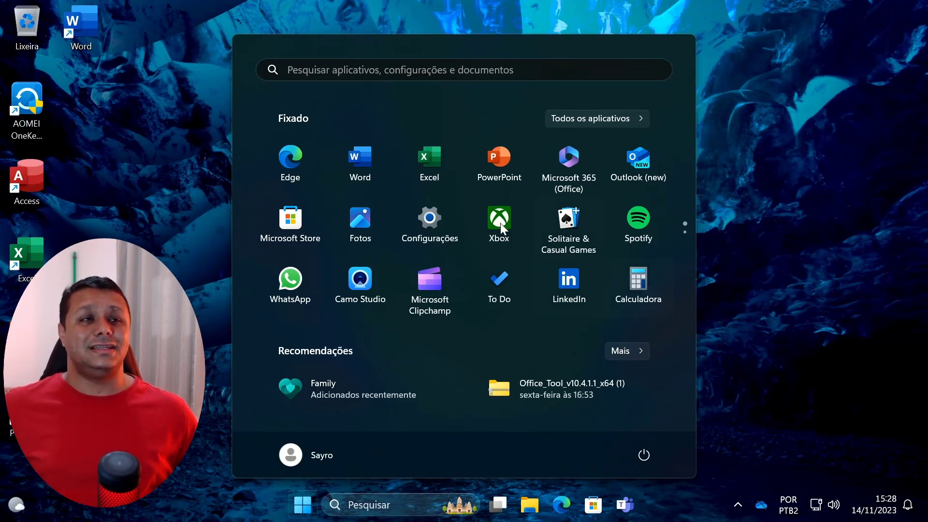
click(358, 163)
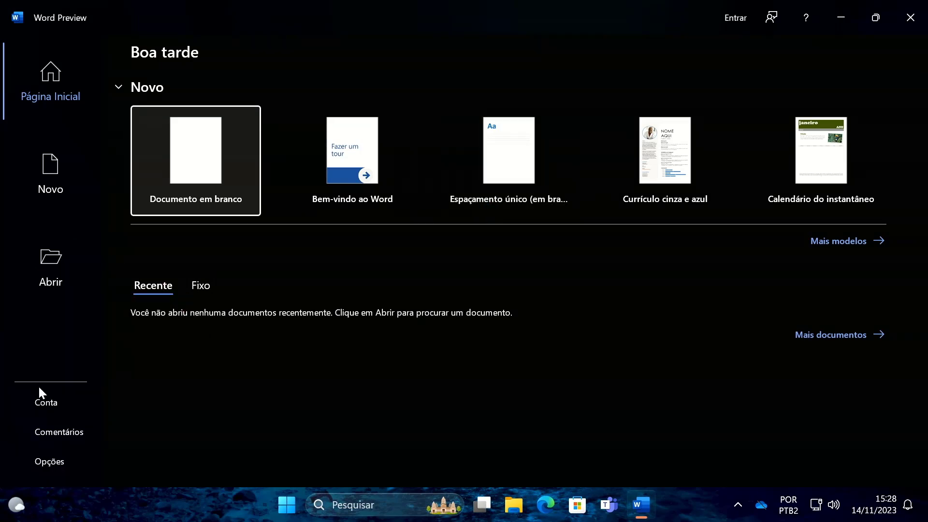
click(545, 505)
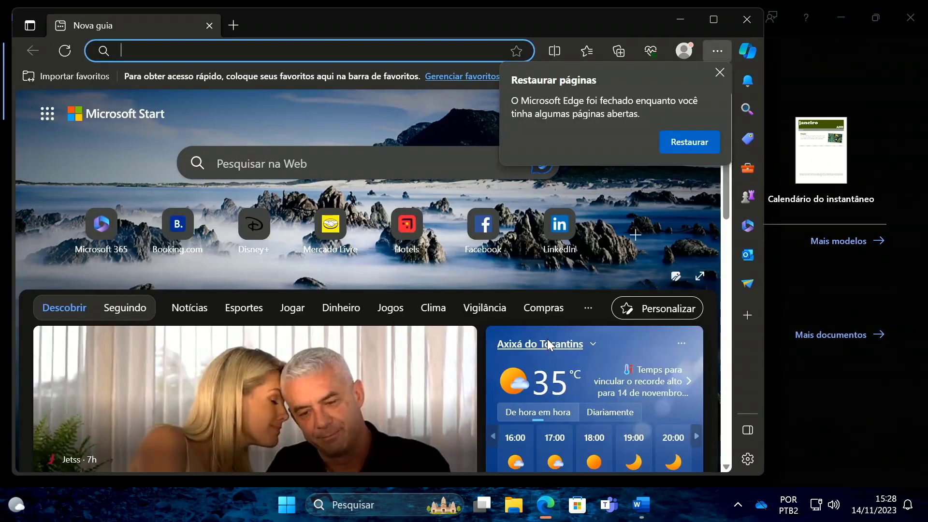
click(691, 143)
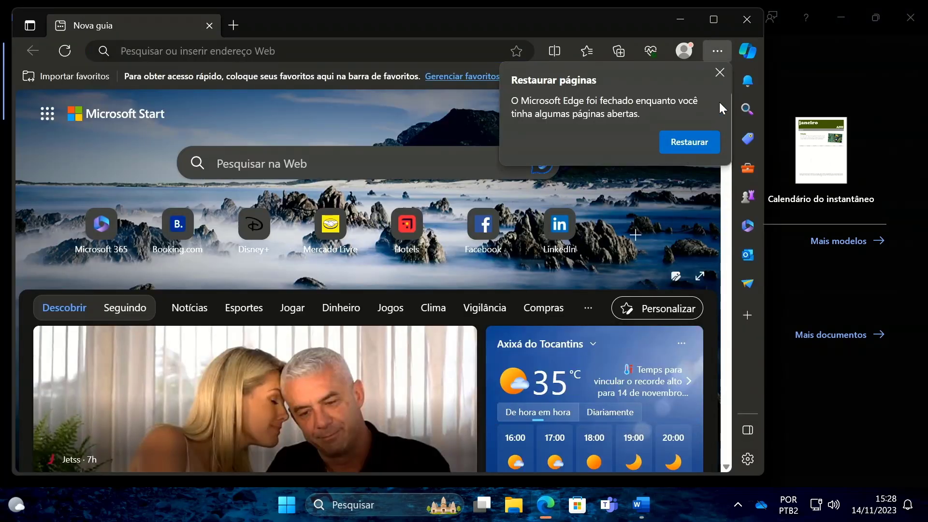
click(690, 138)
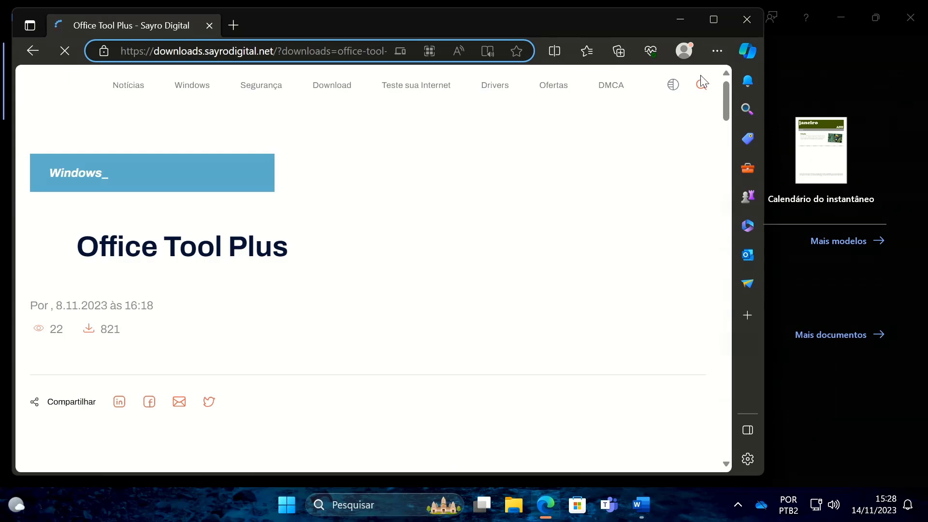
click(713, 19)
Read the Office Tool Plus article's Microsoft Office 2024 instructions, including the deployment options, installation module, update channel and product selection.
drag(92, 192, 328, 193)
scroll(369, 222, down, 6)
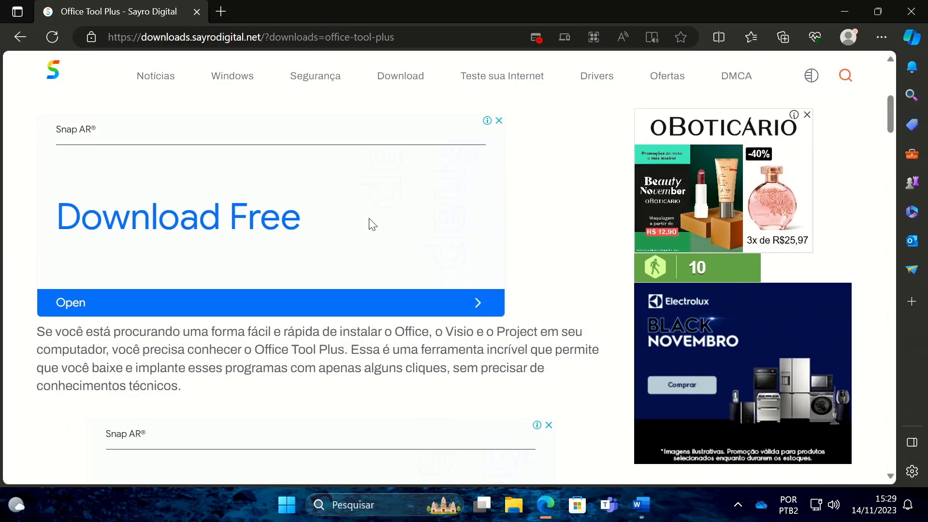
scroll(371, 226, down, 4)
scroll(370, 228, down, 14)
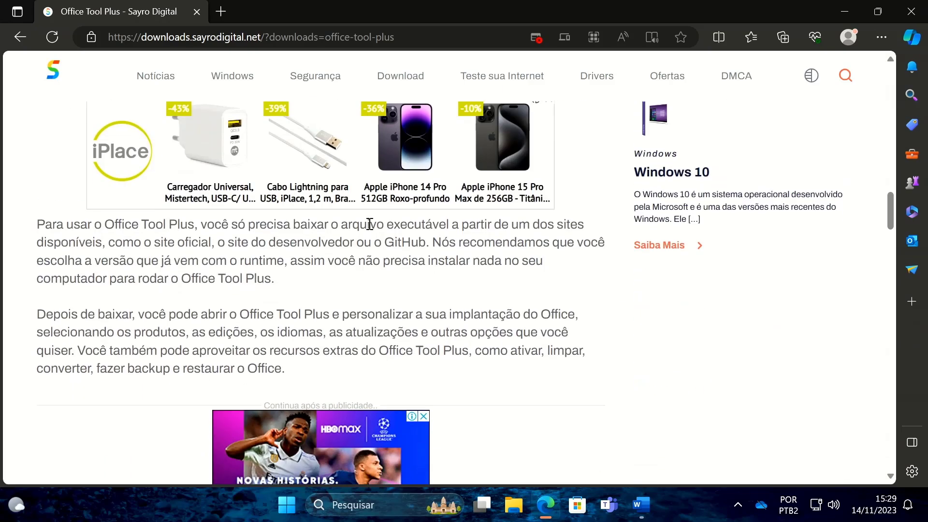
scroll(368, 232, down, 10)
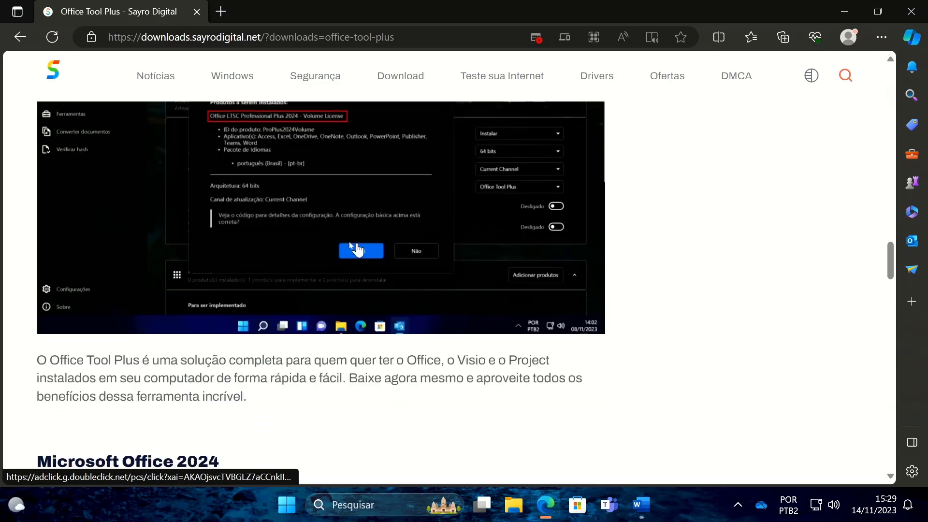
scroll(355, 250, down, 4)
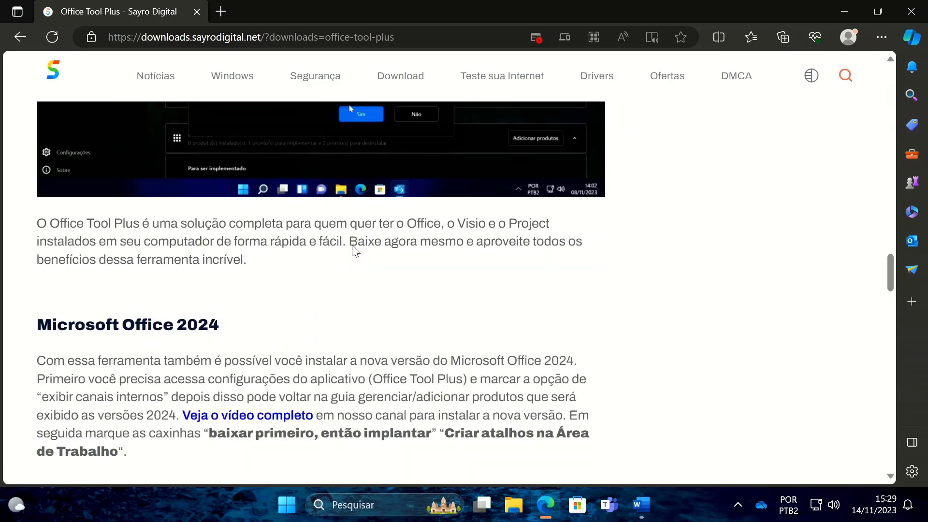
drag(38, 256, 135, 387)
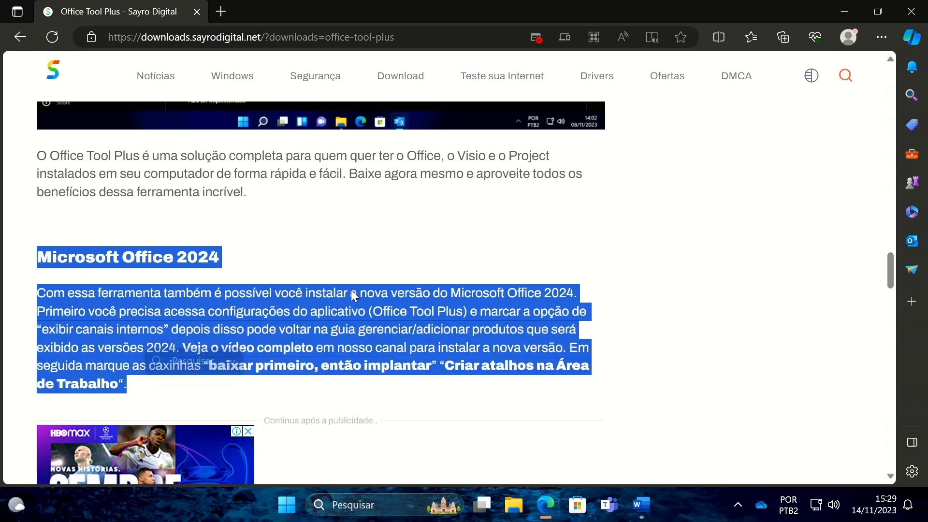
click(398, 297)
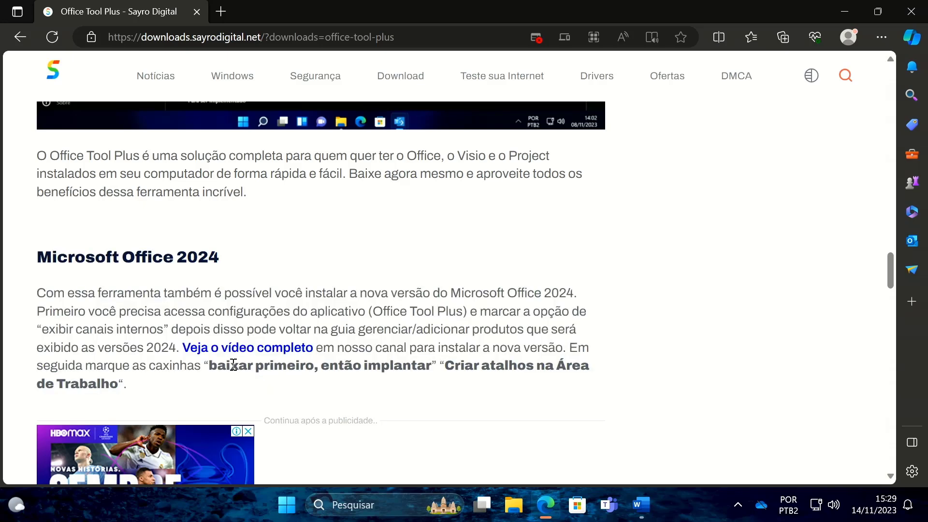
drag(210, 365, 430, 365)
scroll(418, 358, down, 10)
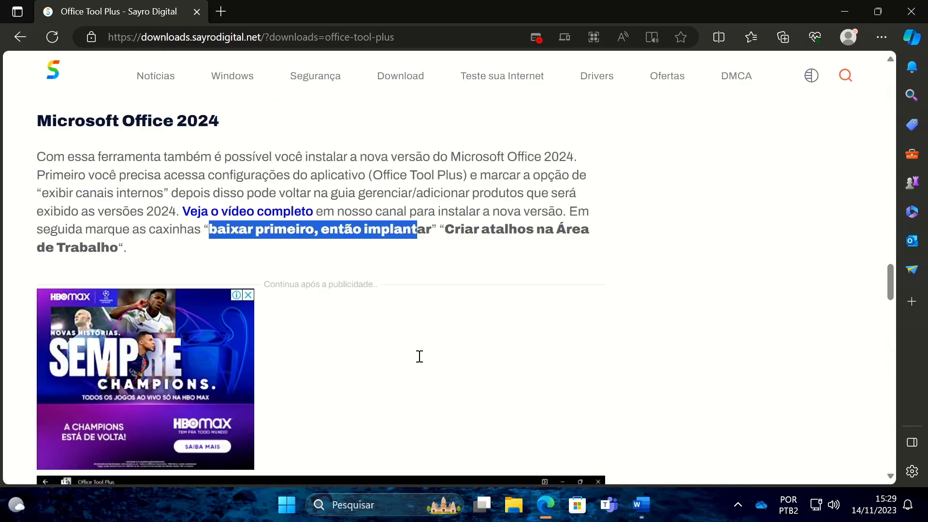
scroll(414, 357, down, 2)
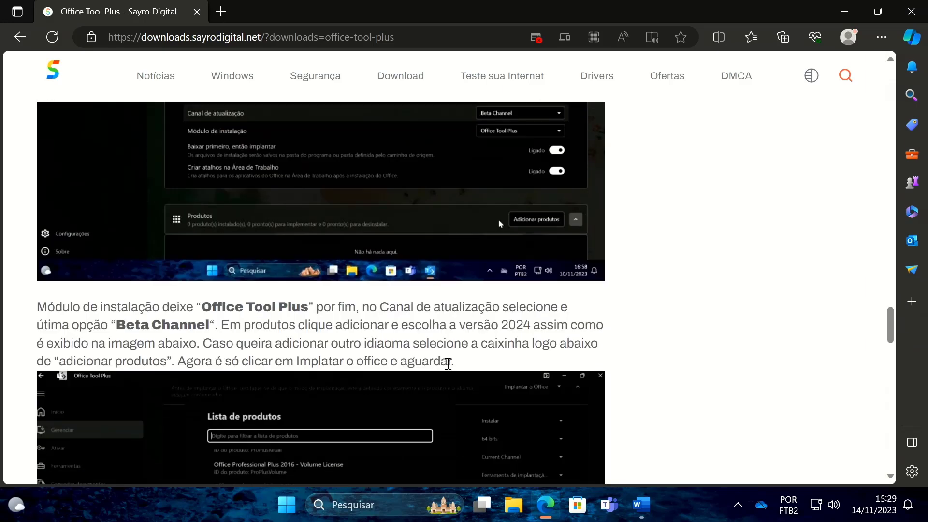
drag(457, 368, 78, 325)
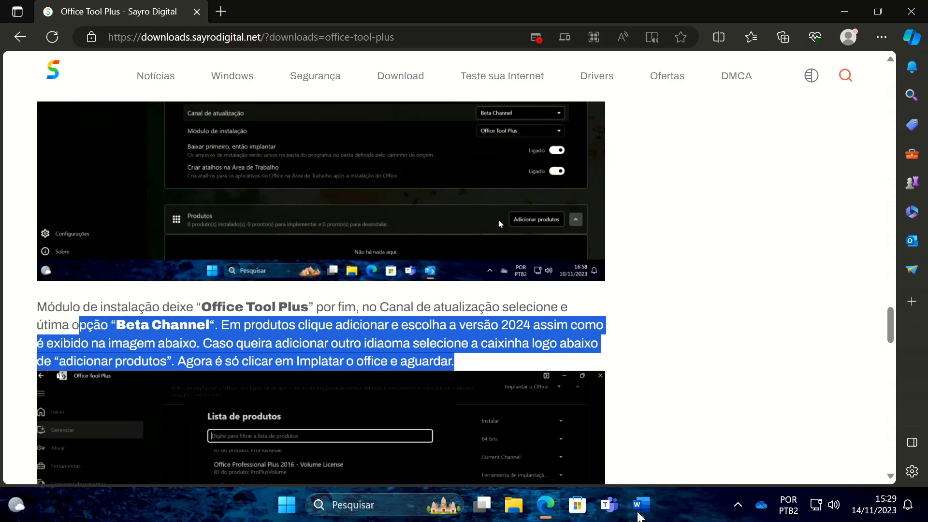
Switch to Word, check the Office product information on the account page, and close Word.
click(641, 507)
click(73, 411)
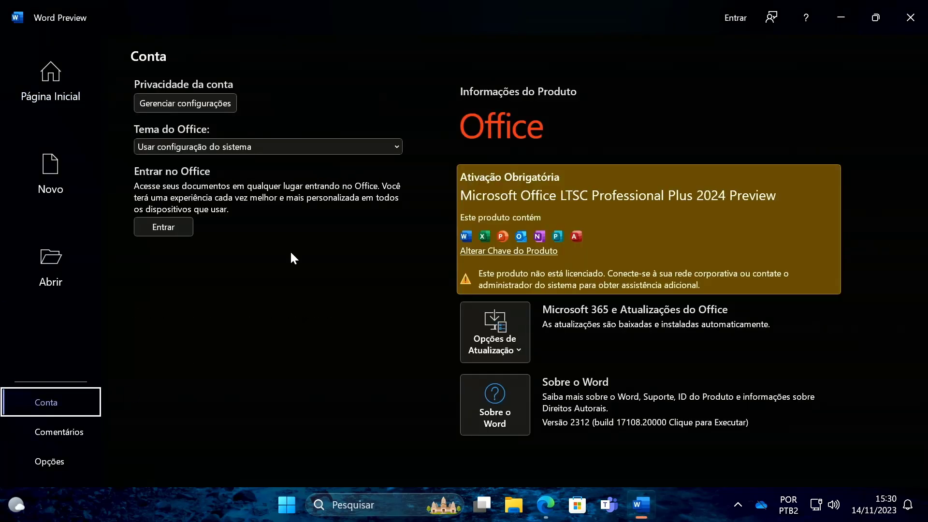
click(271, 147)
click(306, 121)
click(910, 17)
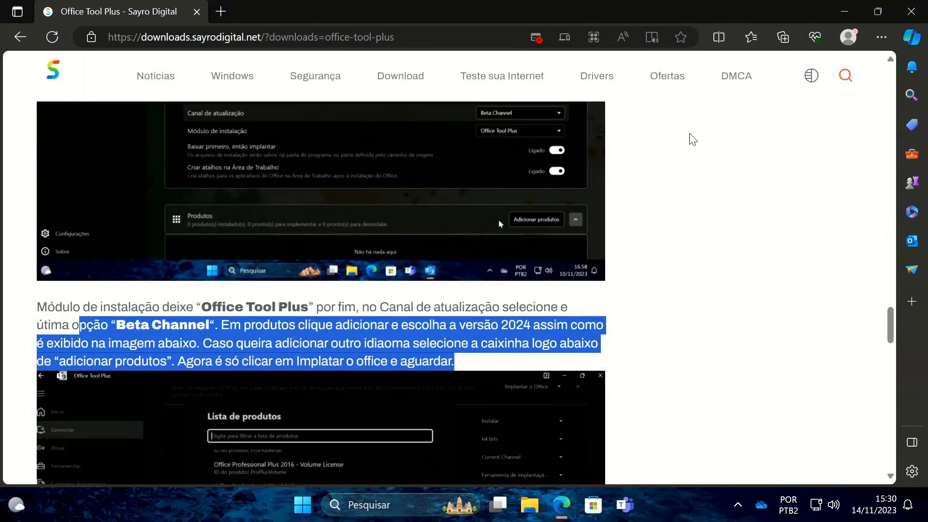
Minimize the browser and open the Windows Update page in Settings.
click(845, 12)
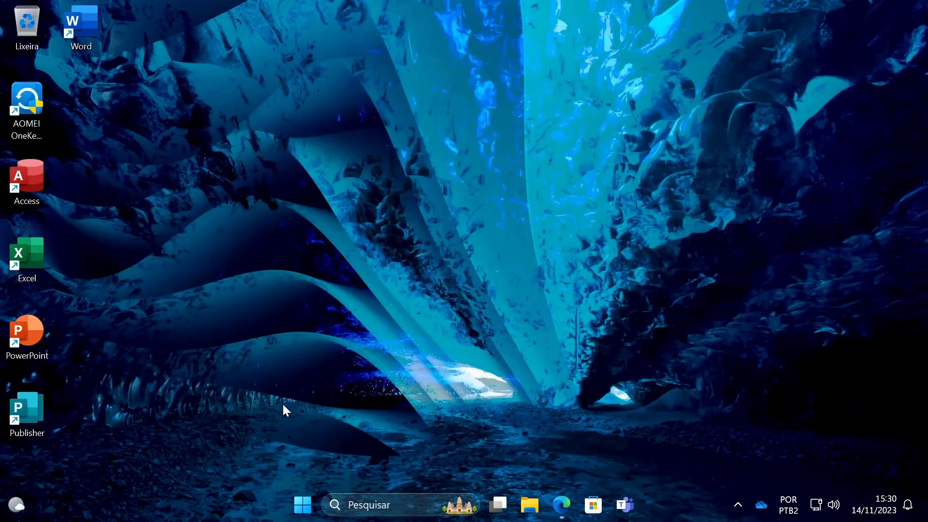
click(304, 500)
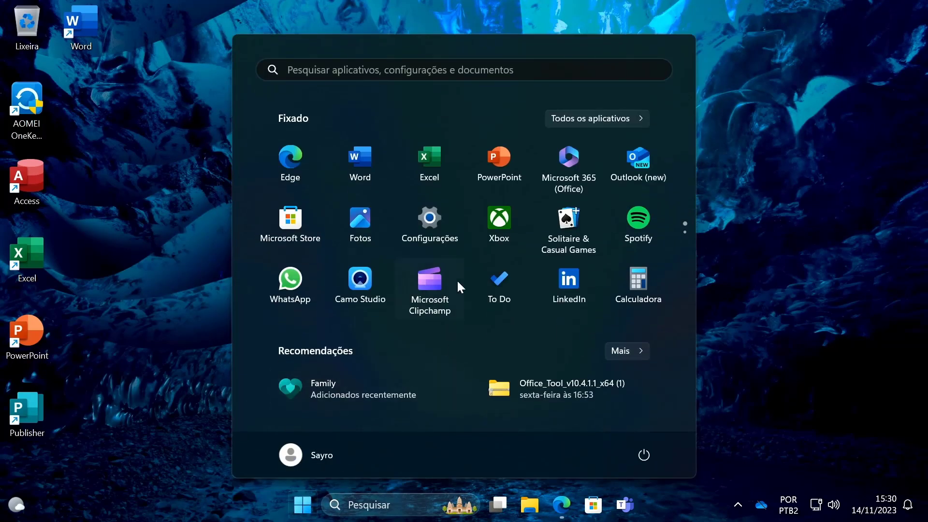
click(435, 231)
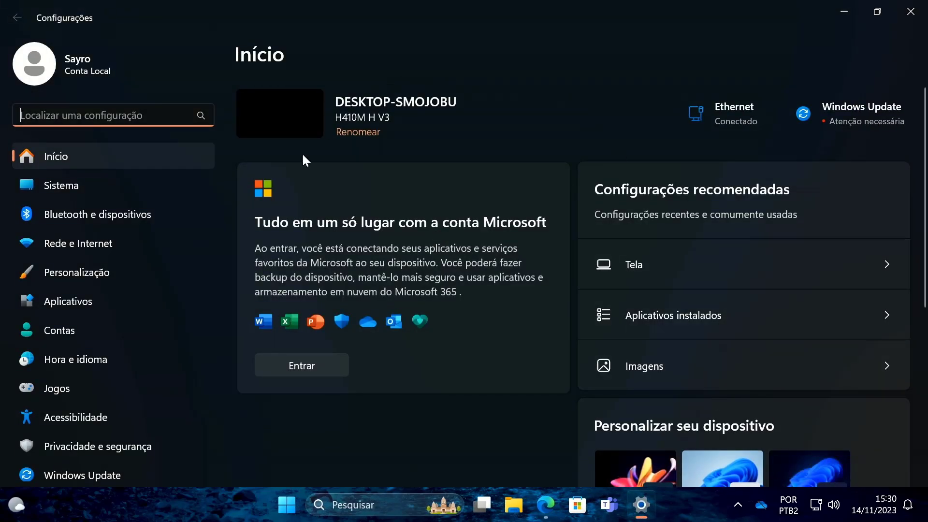
click(118, 474)
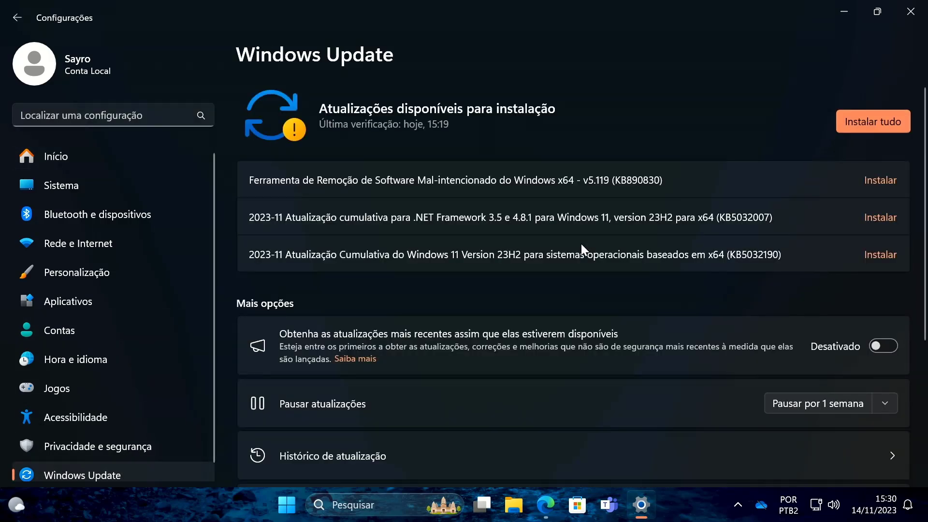
Install all available Windows updates and turn on getting the latest updates as soon as they are available.
drag(339, 258, 777, 259)
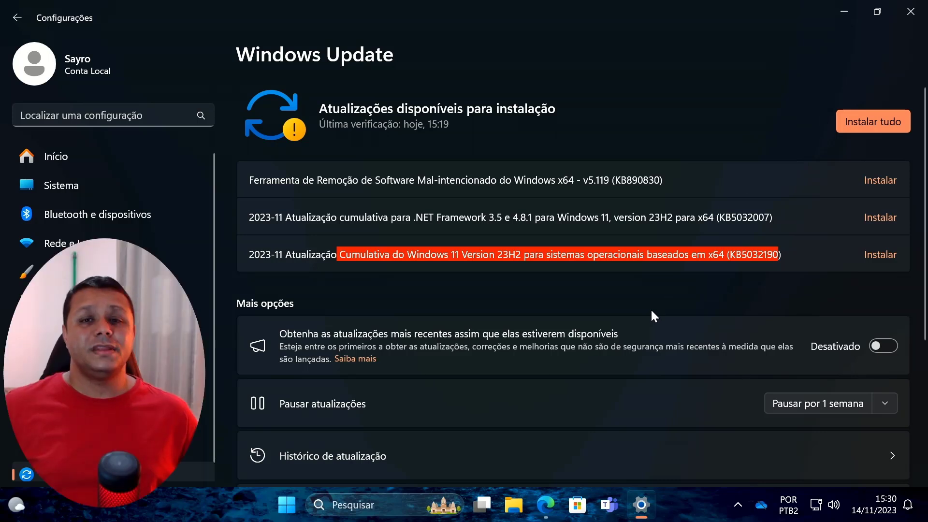
click(867, 122)
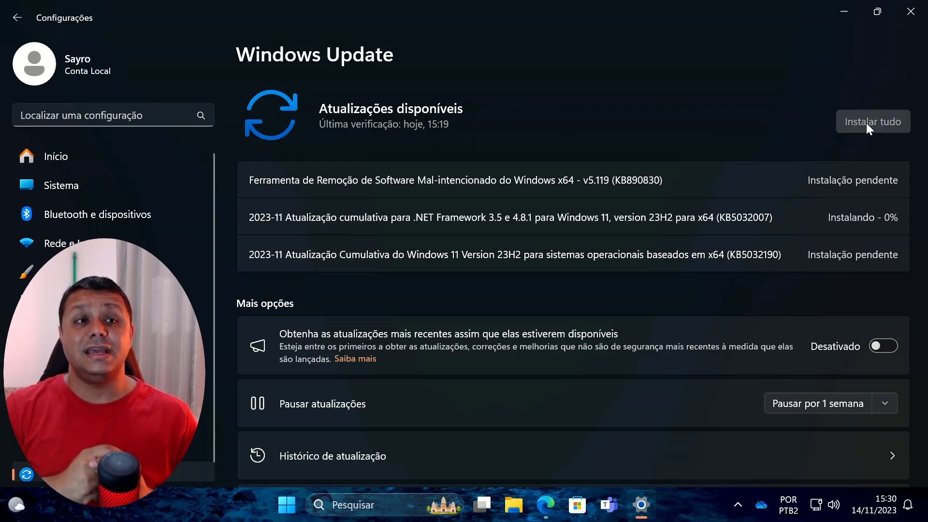
click(888, 344)
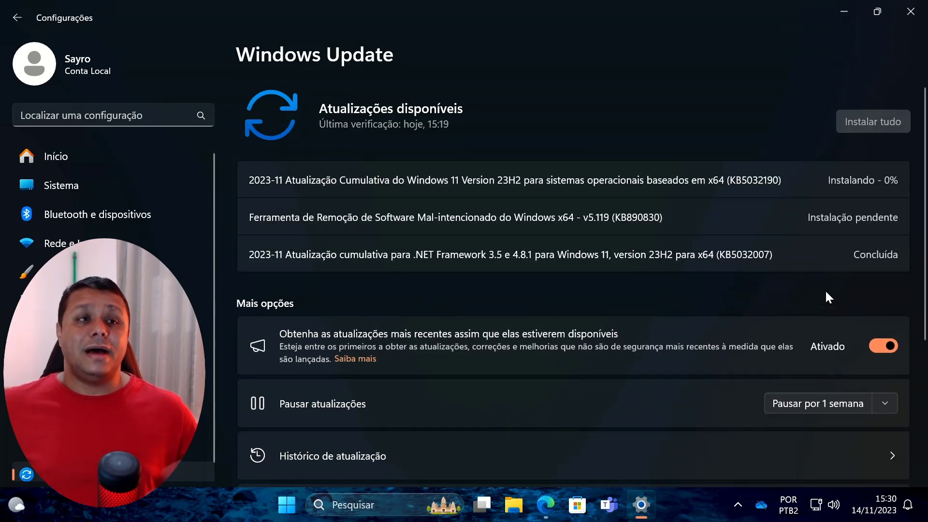
Check the Windows version and OS build on the system's About page, and close Settings.
click(54, 175)
scroll(387, 363, down, 10)
click(420, 447)
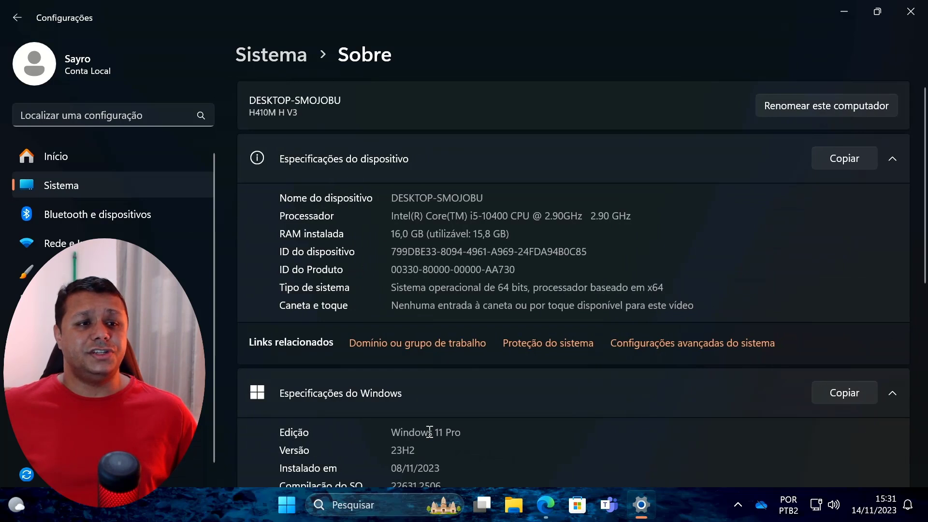
scroll(429, 432, down, 1)
drag(391, 424, 444, 425)
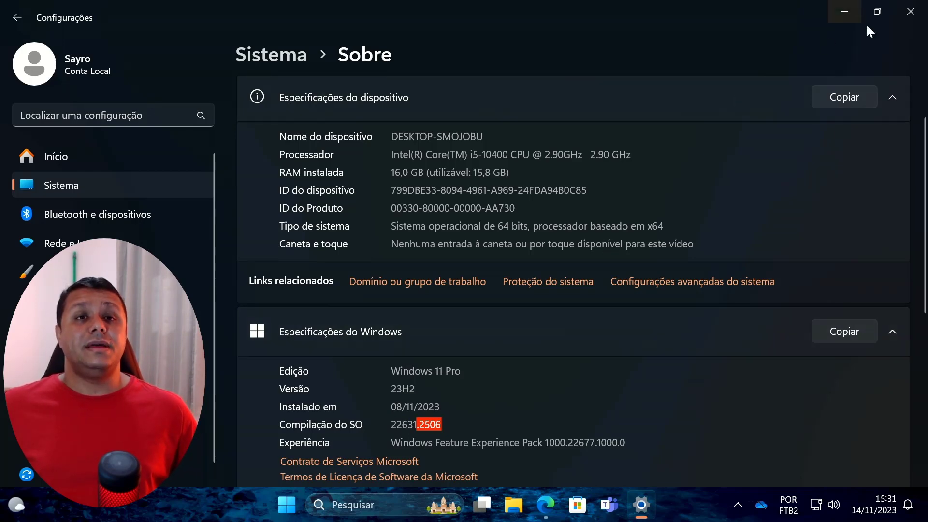
click(911, 17)
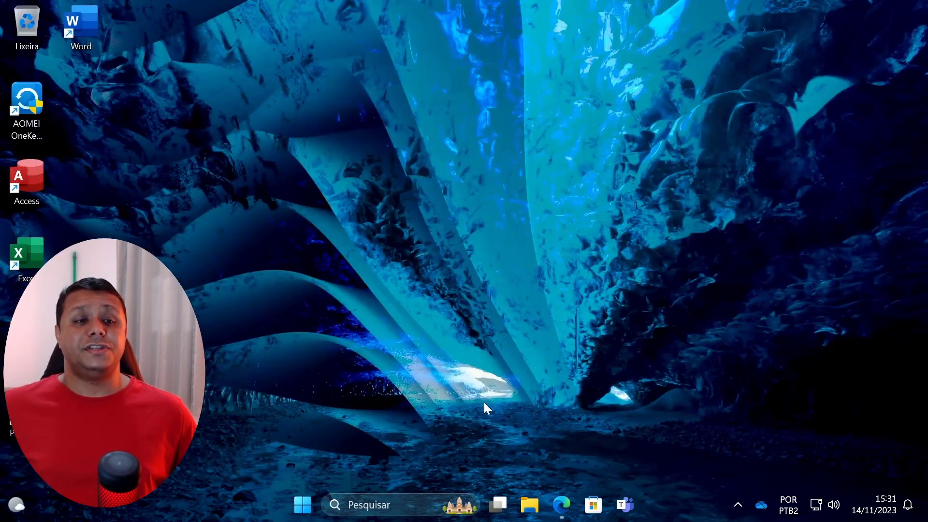
Reopen Settings on the Windows Update page to check the installation progress.
click(305, 515)
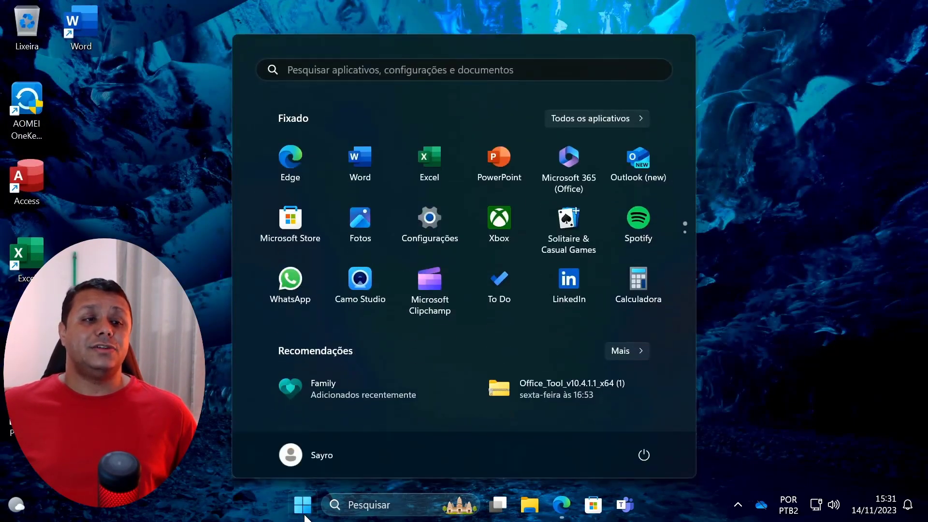
click(448, 234)
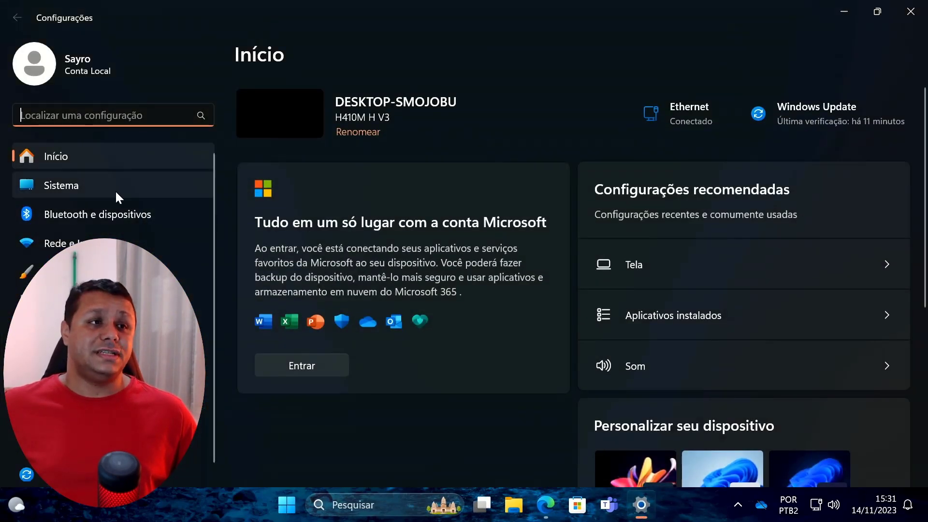
click(22, 476)
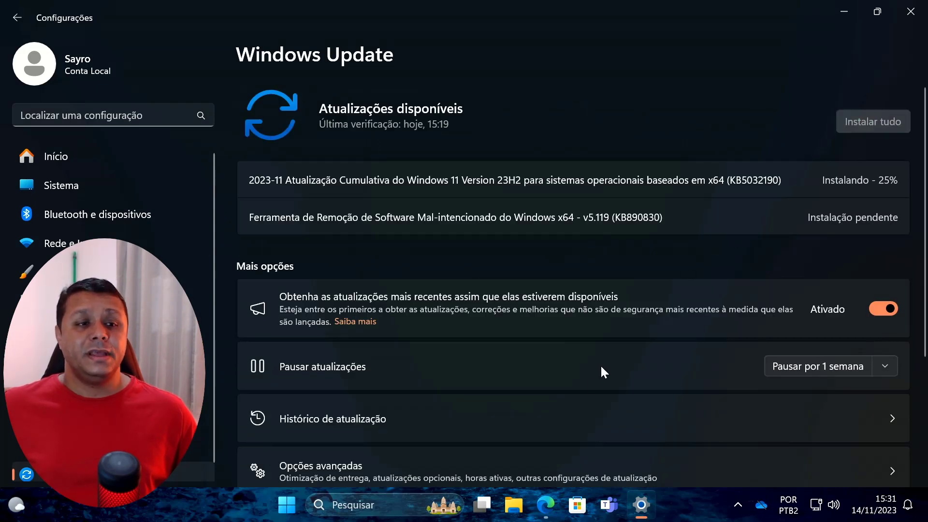
Switch to Edge and search the web for "c health check" in a new tab.
click(546, 504)
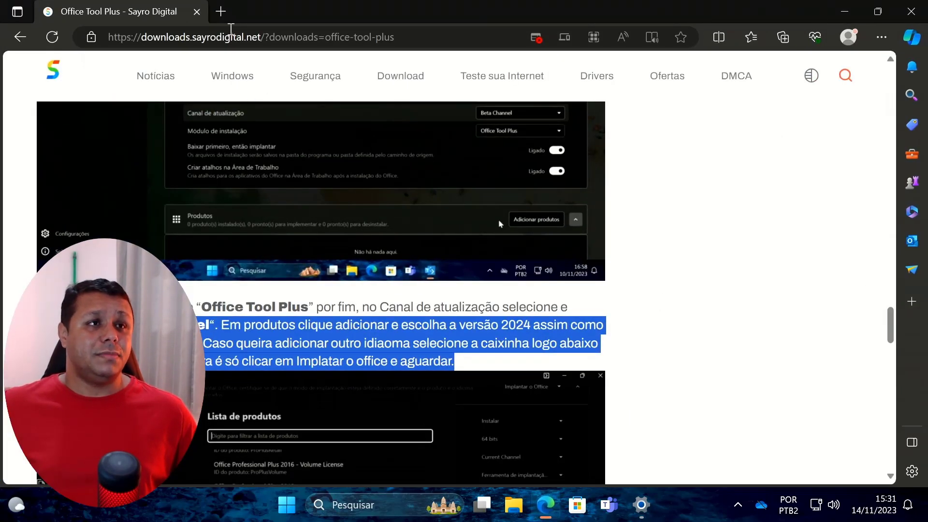
click(221, 12)
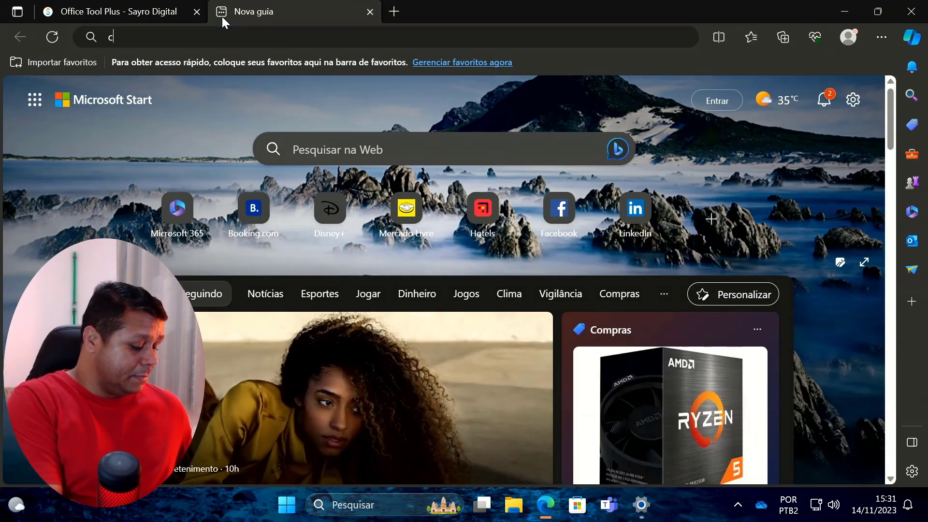
text(c he)
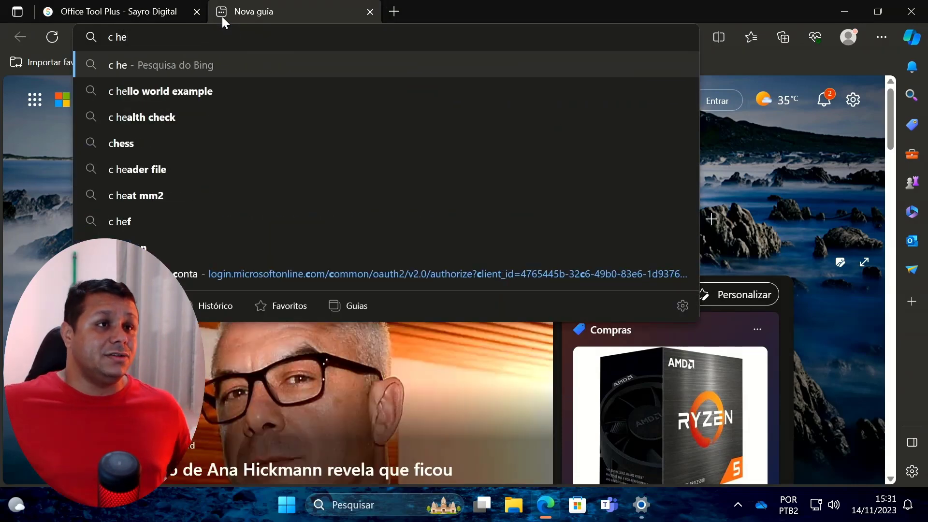
click(175, 120)
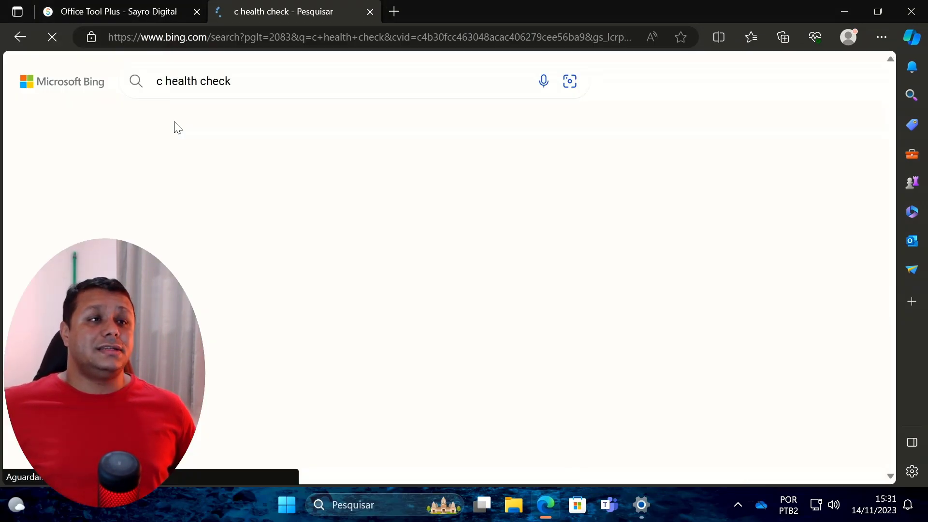
Open Microsoft's support article on the PC Health Check app and download the installer from its GetPCHealthCheckApp link.
click(285, 211)
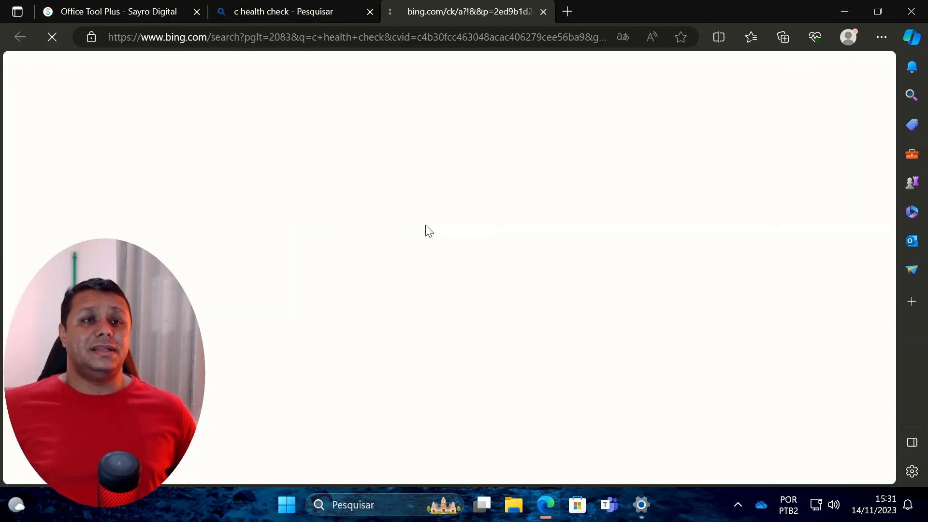
scroll(438, 232, down, 1)
scroll(437, 226, down, 4)
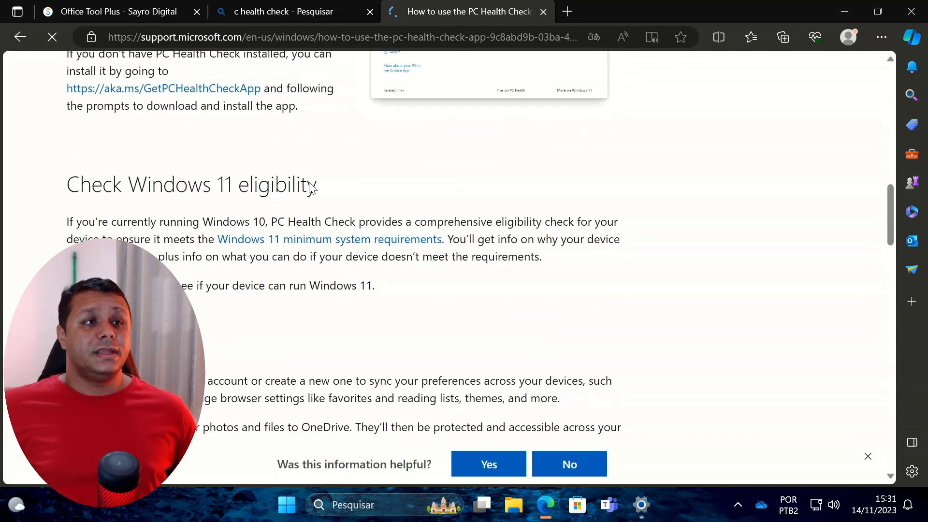
click(231, 90)
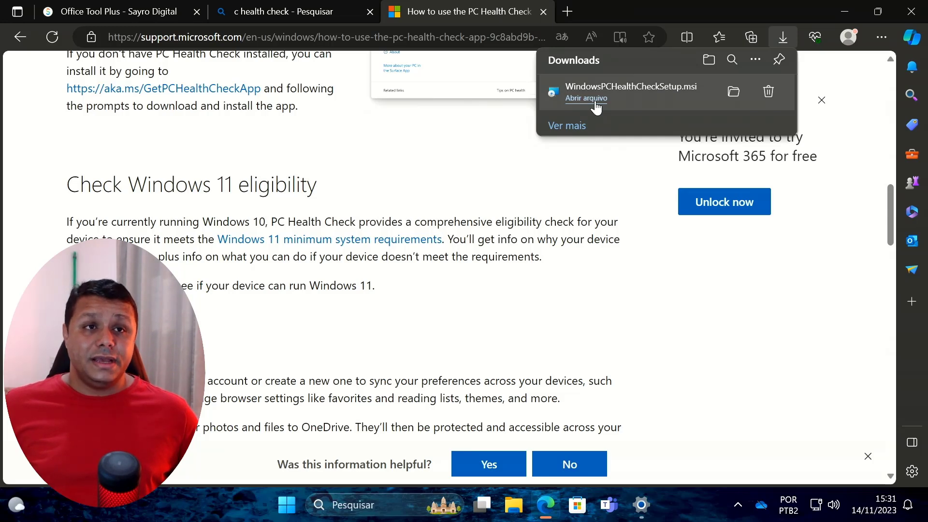
Run WindowsPCHealthCheckSetup.msi, accept the license terms, install PC Health Check, minimize Edge, and finish setup with the option to launch the app.
click(596, 103)
click(414, 333)
click(532, 368)
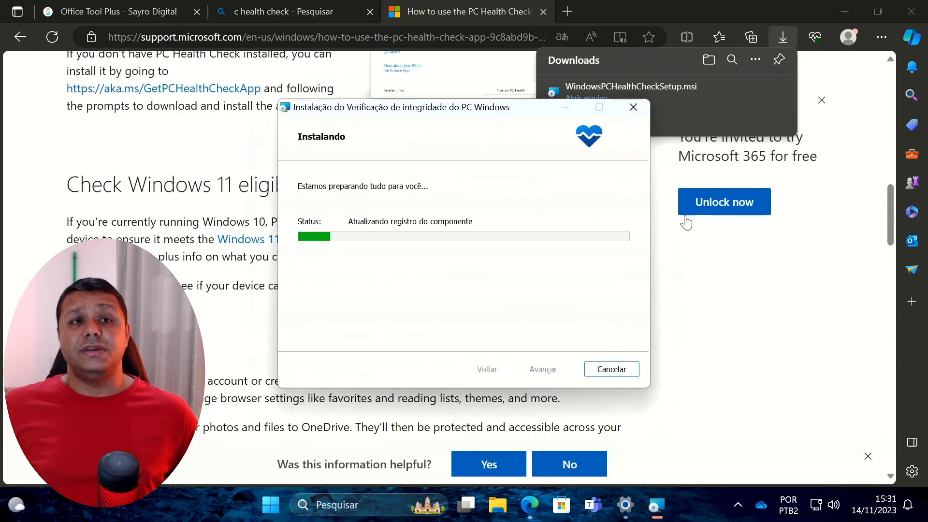
click(844, 12)
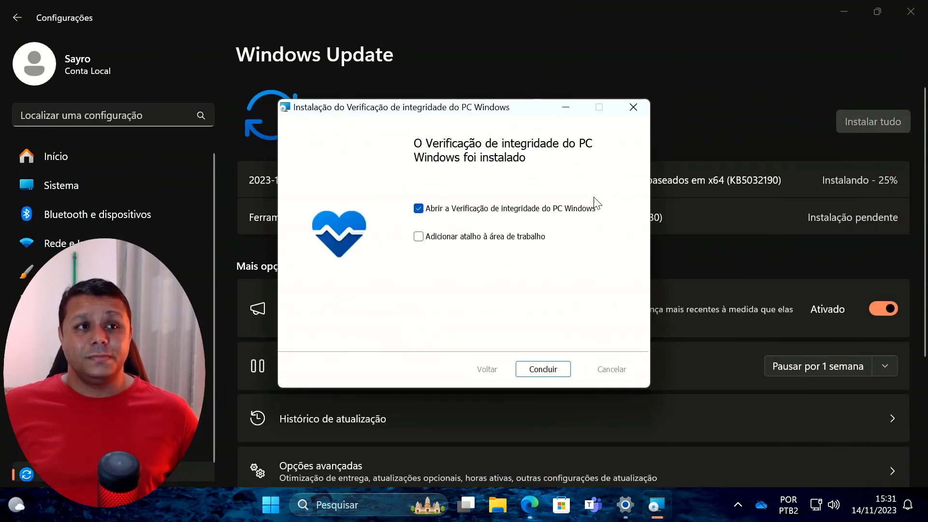
click(543, 369)
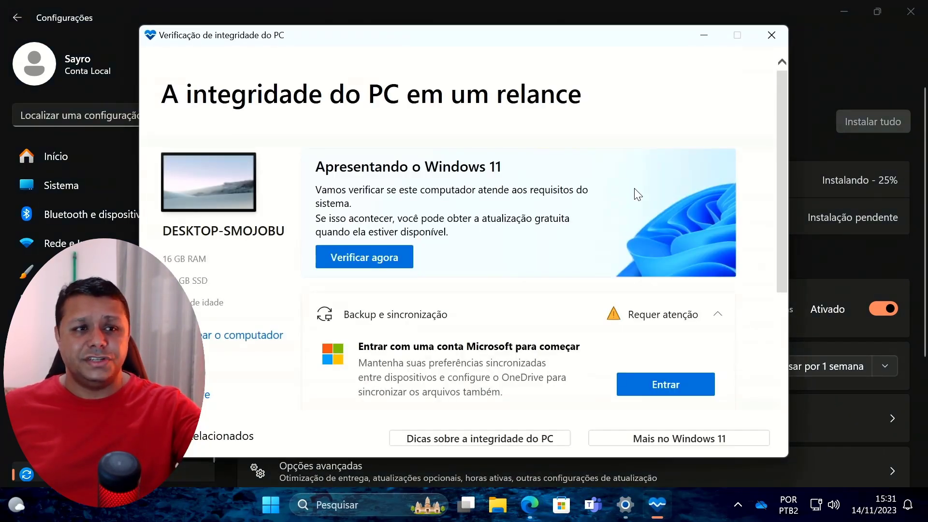
Check whether the computer meets the Windows 11 system requirements, and close the result and PC Health Check.
click(391, 271)
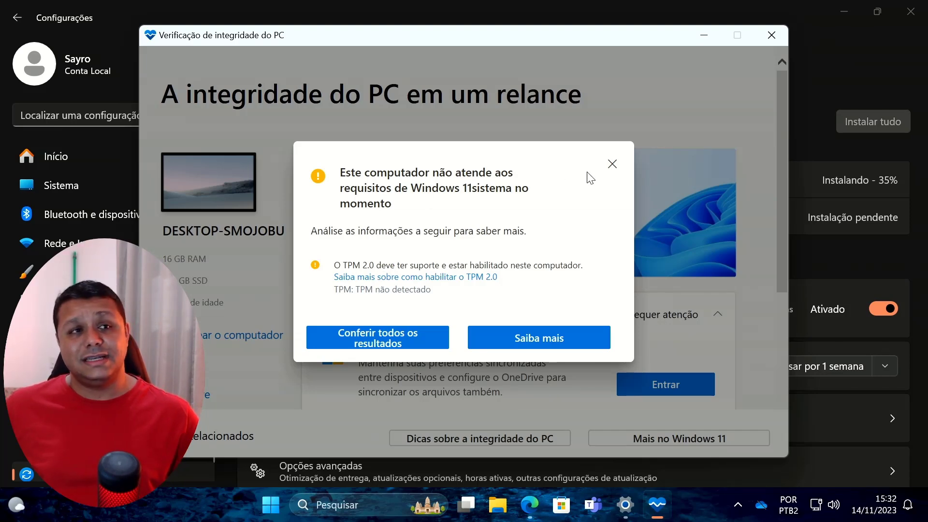
click(613, 164)
click(772, 35)
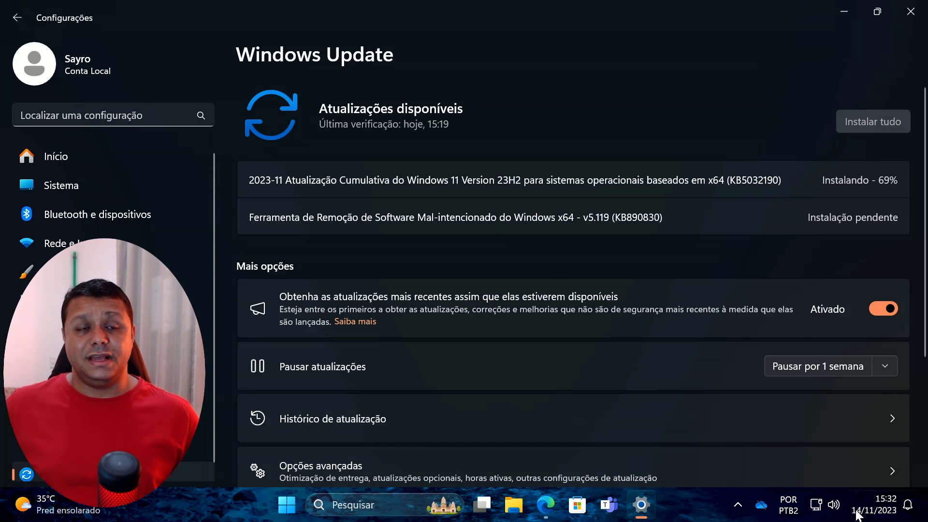
Review the listed updates and today's date during the installation, and restart the computer to complete the updates.
drag(692, 218, 253, 165)
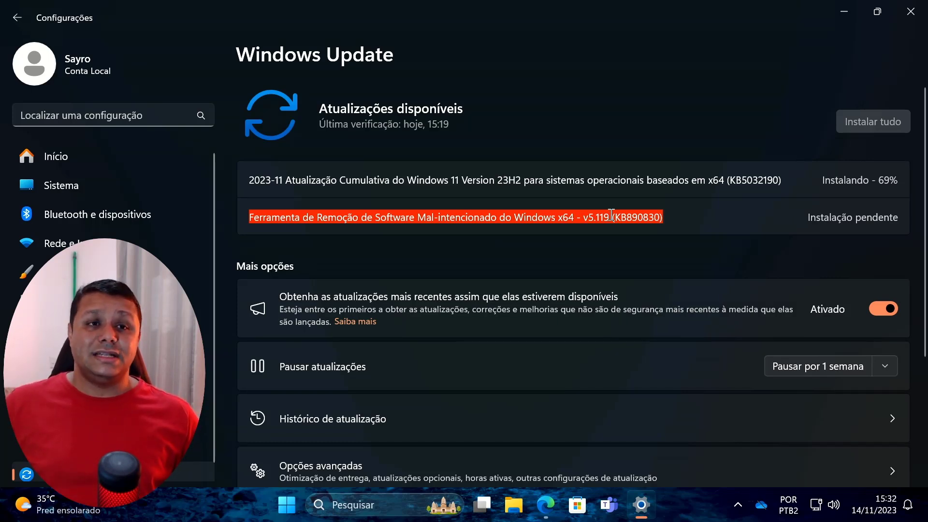
click(645, 220)
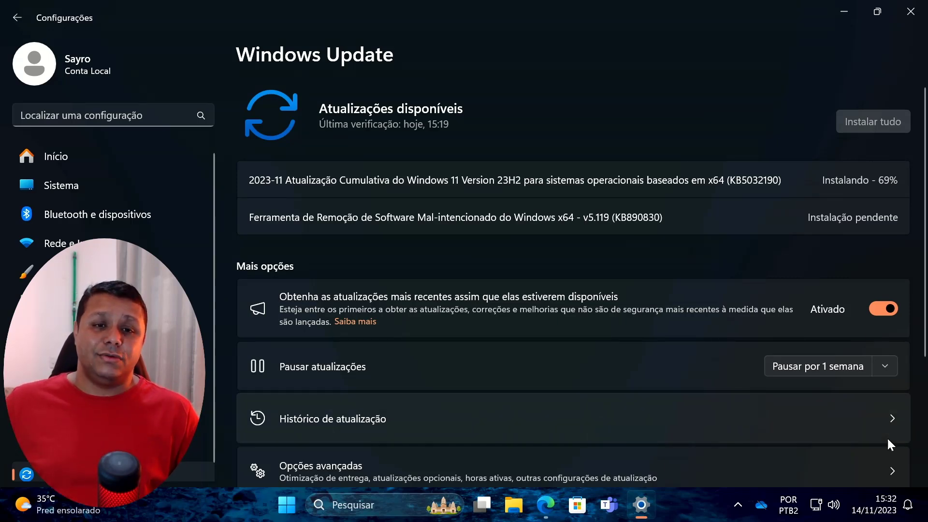
click(879, 505)
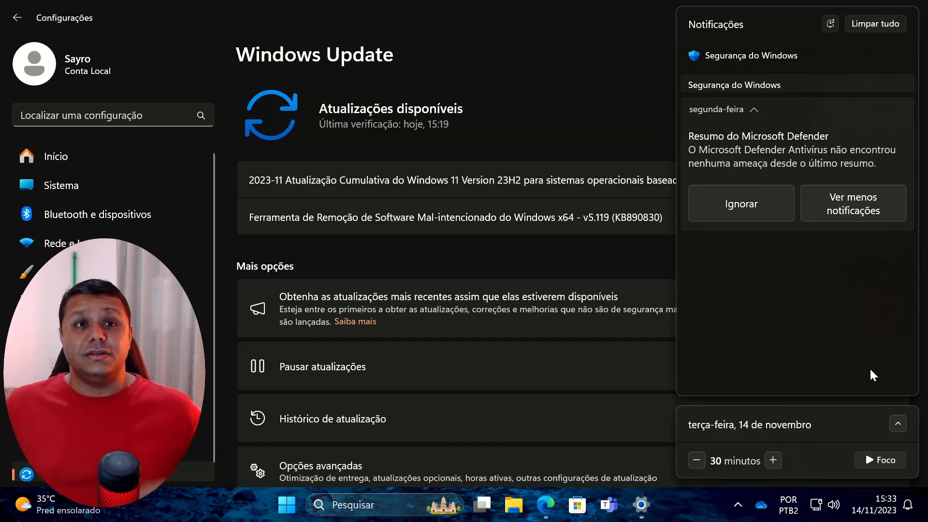
click(630, 121)
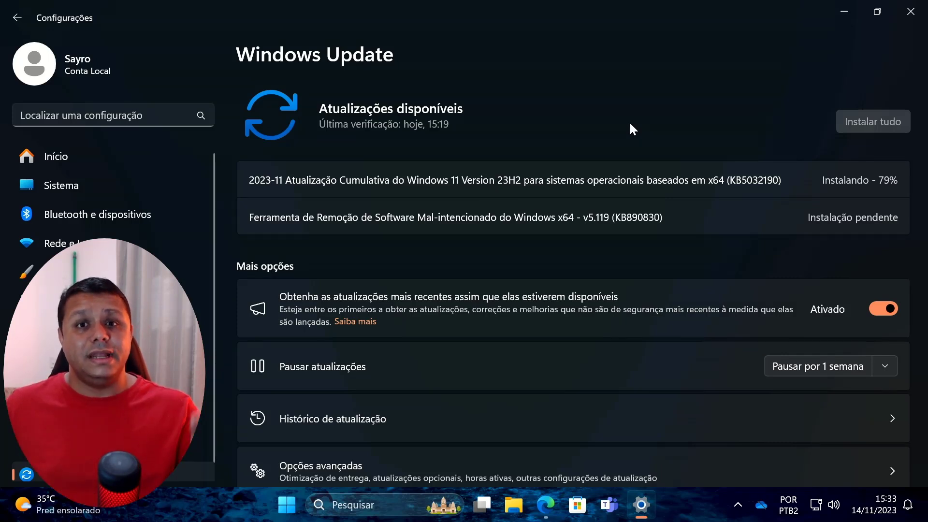
click(880, 502)
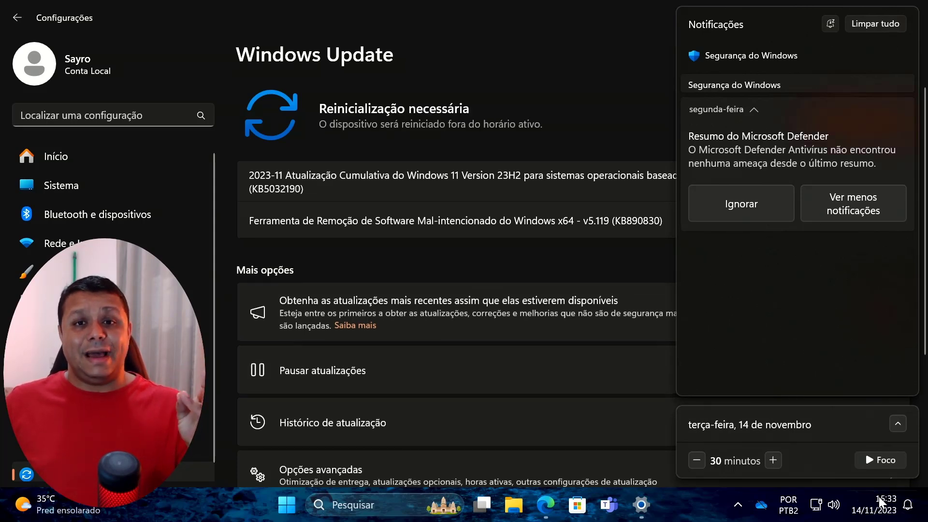
click(599, 94)
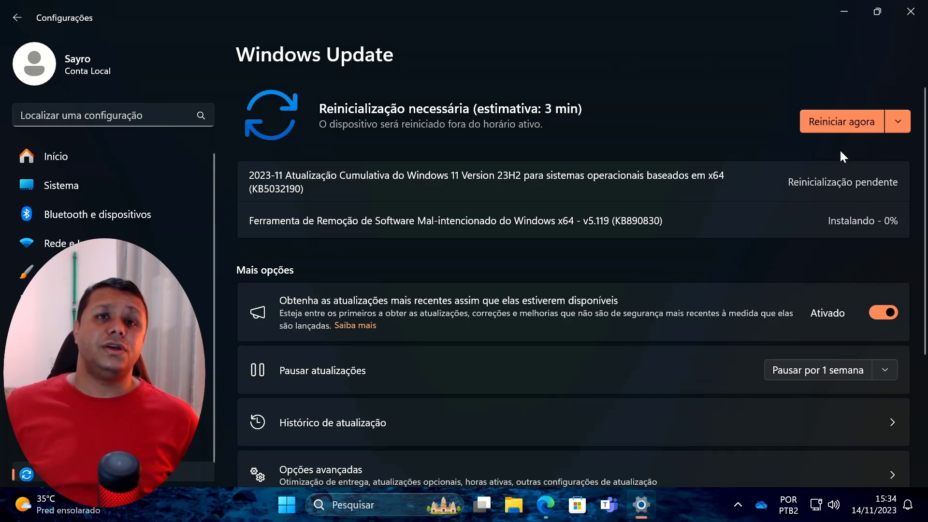
click(839, 120)
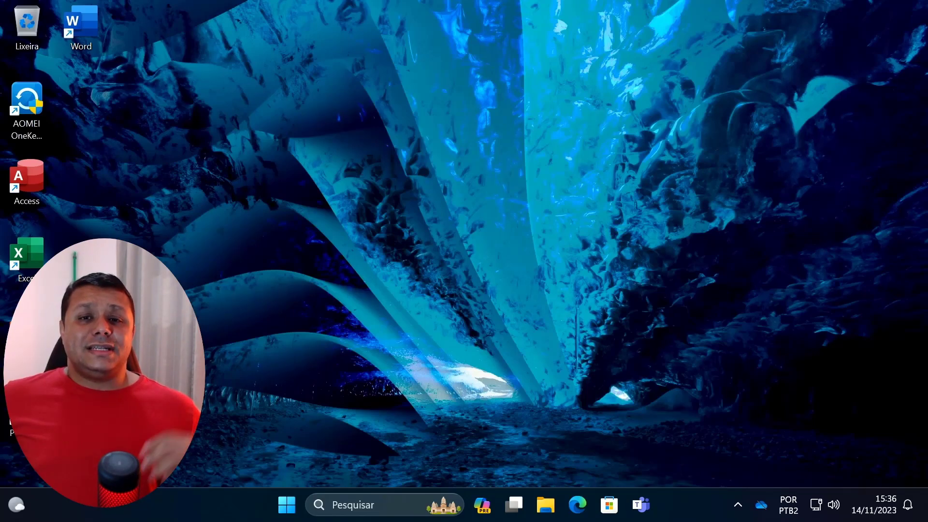
Open Settings after the restart, go to the System page, and maximize the window.
click(291, 517)
click(433, 227)
drag(447, 20, 554, 32)
scroll(416, 281, down, 1)
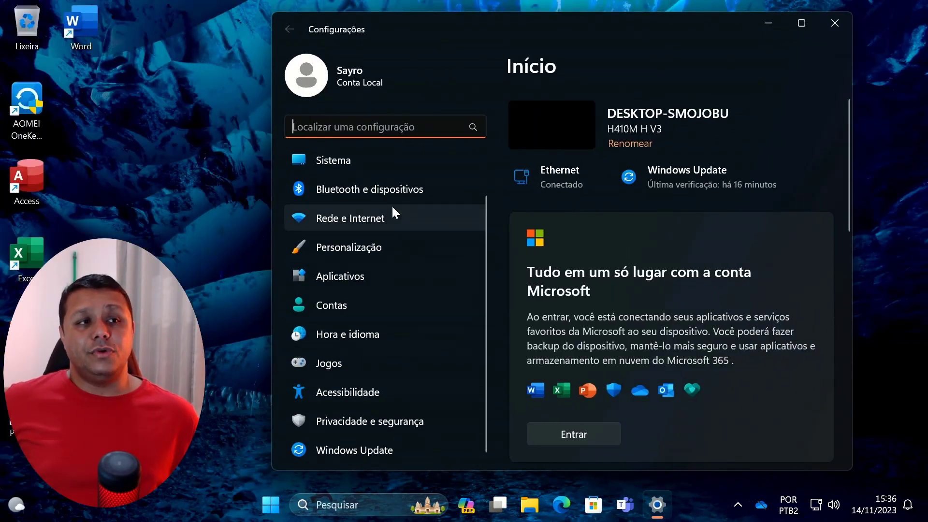
scroll(375, 205, up, 1)
click(356, 197)
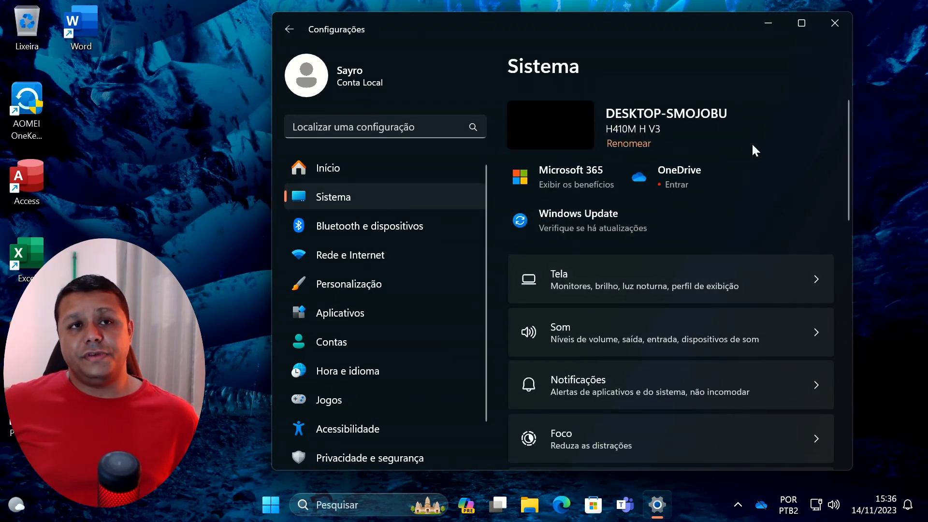
click(796, 23)
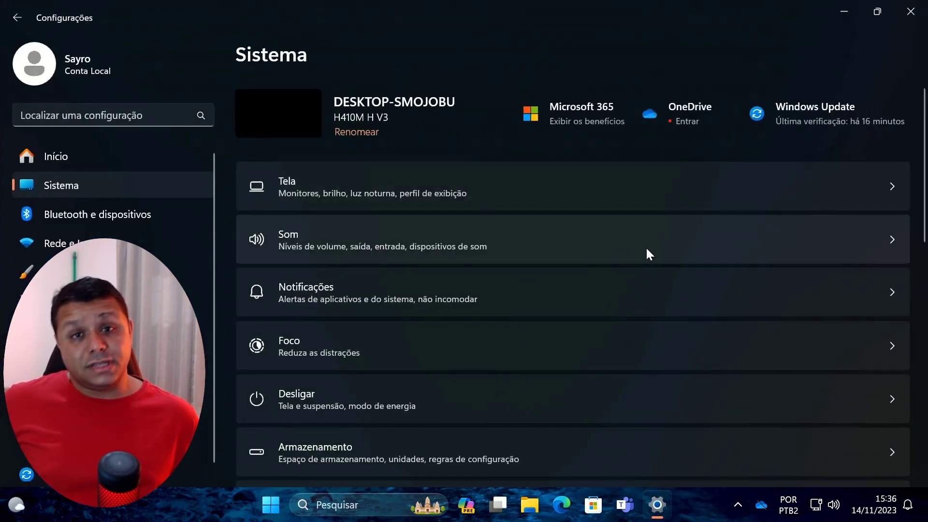
Check today's date, and examine the last part of the OS build number on the system's About page.
click(870, 509)
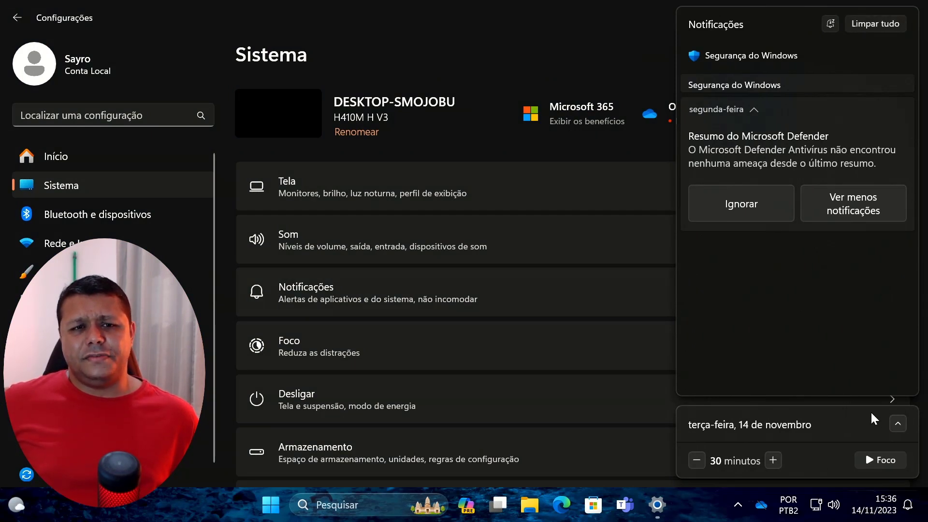
click(583, 50)
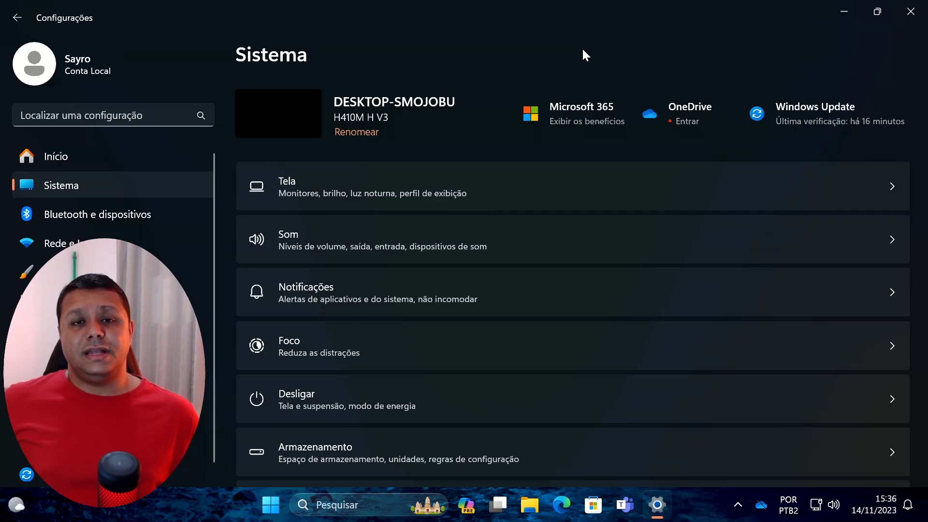
scroll(384, 309, down, 10)
click(385, 425)
scroll(396, 408, down, 3)
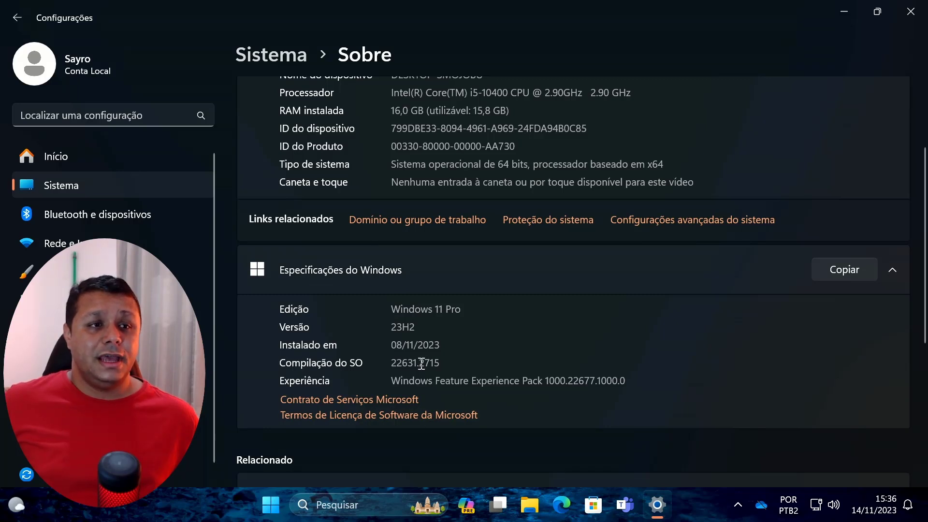
drag(421, 363, 443, 365)
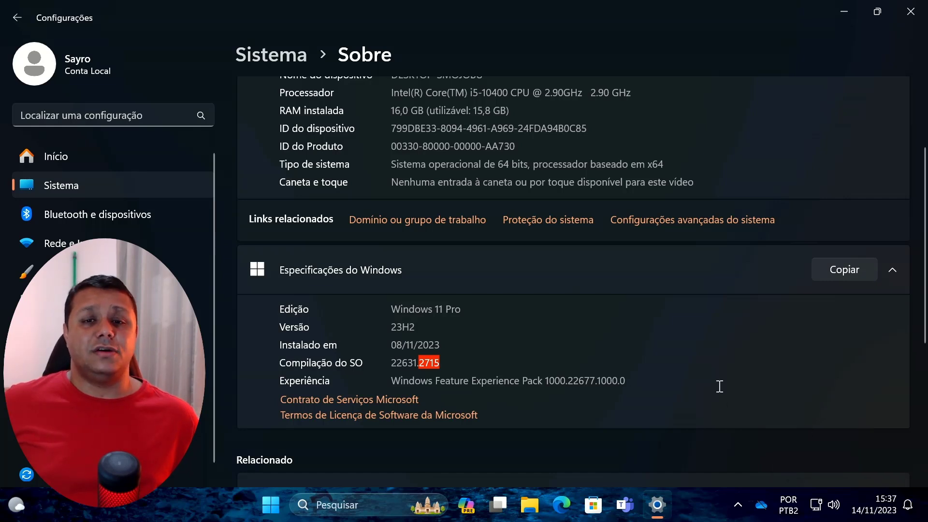
click(424, 363)
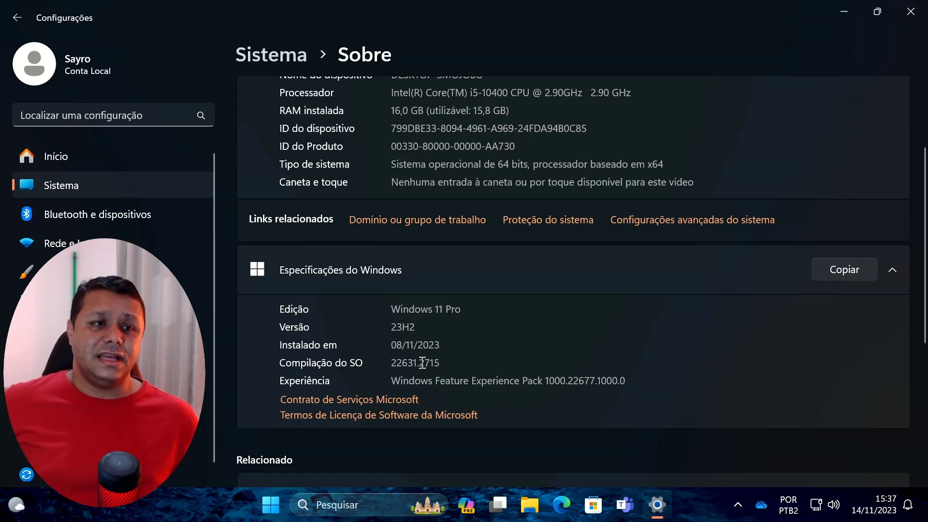
drag(422, 362, 437, 363)
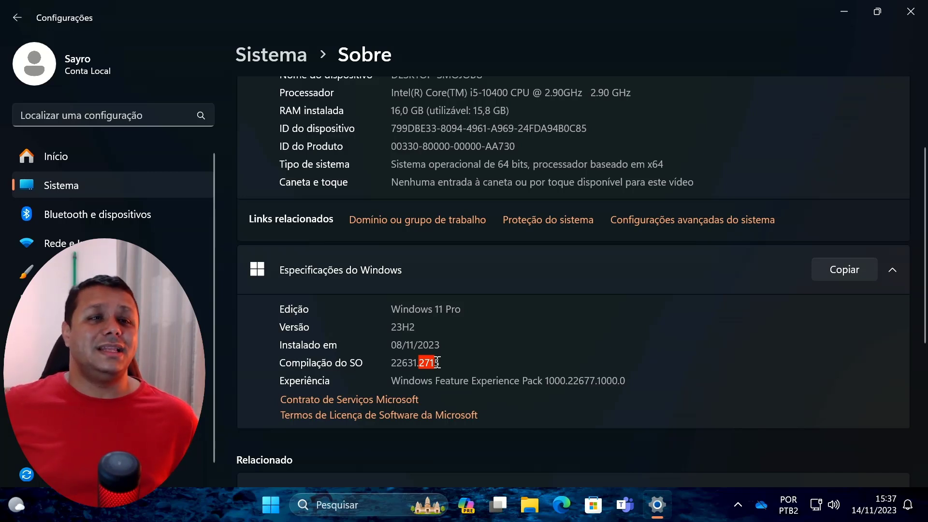
Open the Windows Update history and examine the 2023-11 cumulative update entry for Windows 11.
scroll(485, 321, up, 3)
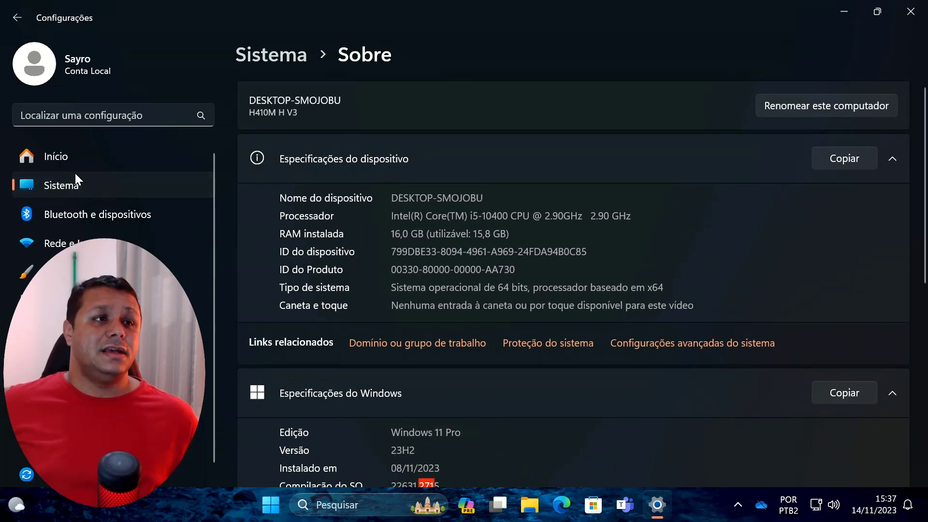
click(19, 475)
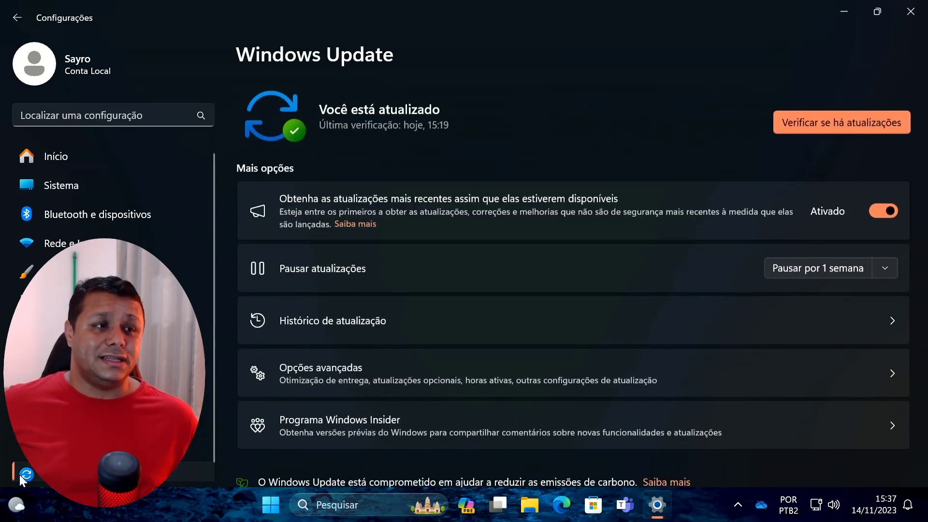
click(350, 323)
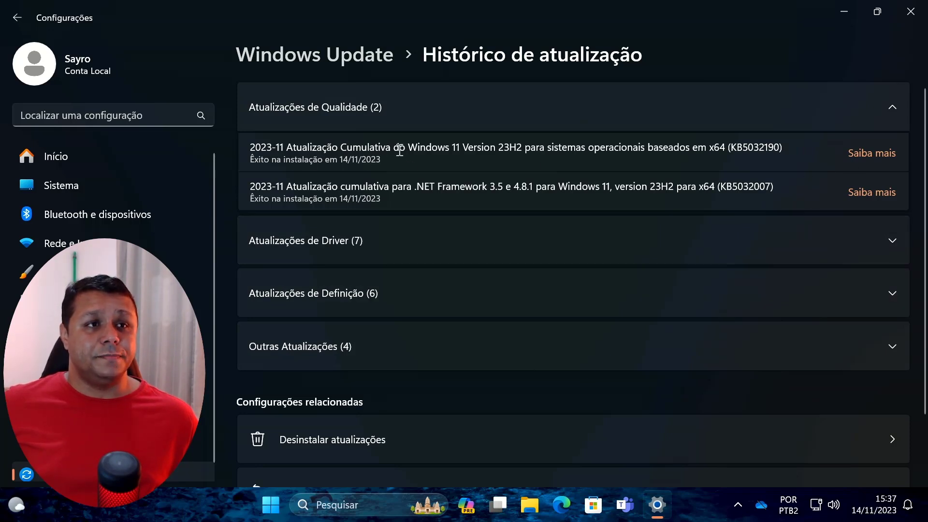
drag(469, 142, 546, 145)
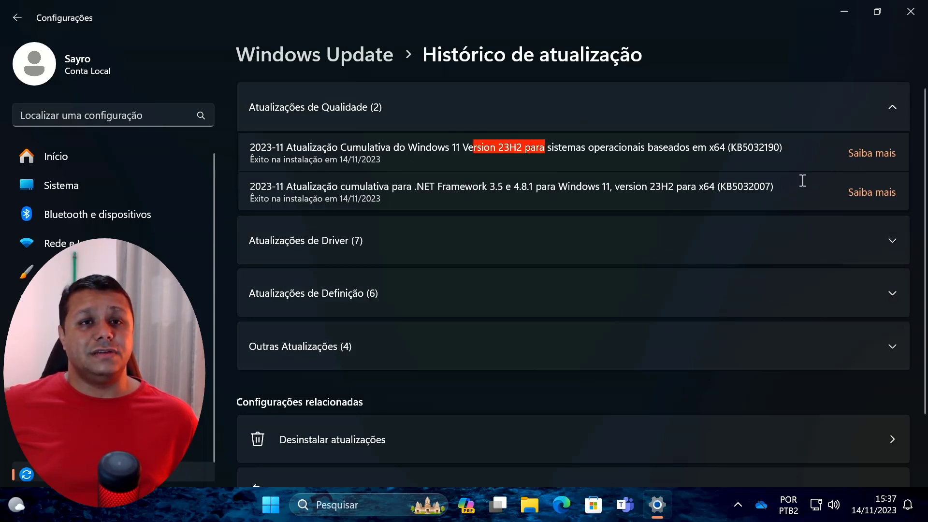
Open the KB5032190 update's support article in Microsoft Edge, accept the cookies, and maximize the browser window.
click(853, 152)
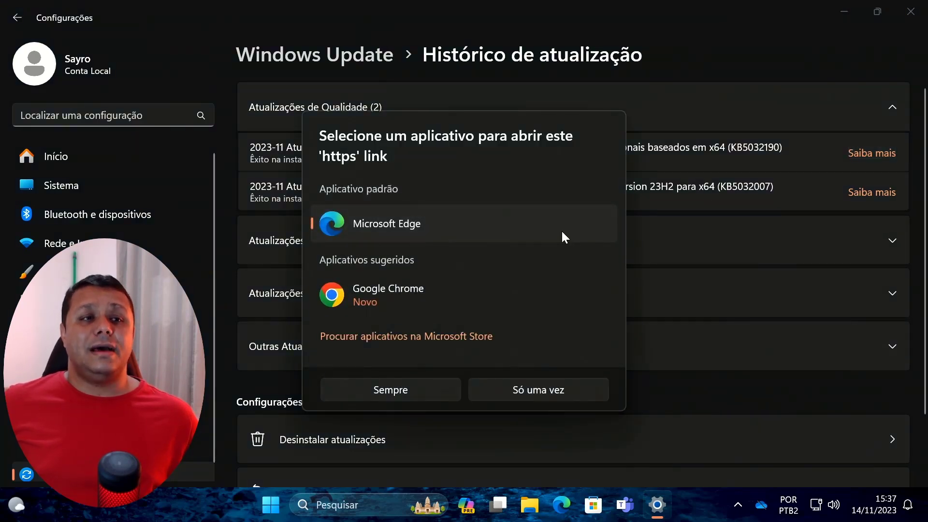
double_click(544, 231)
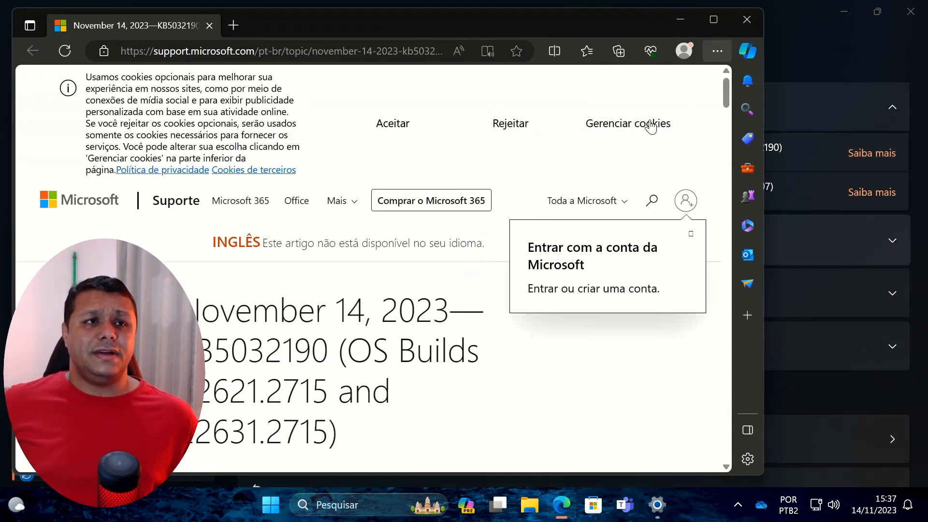
click(421, 131)
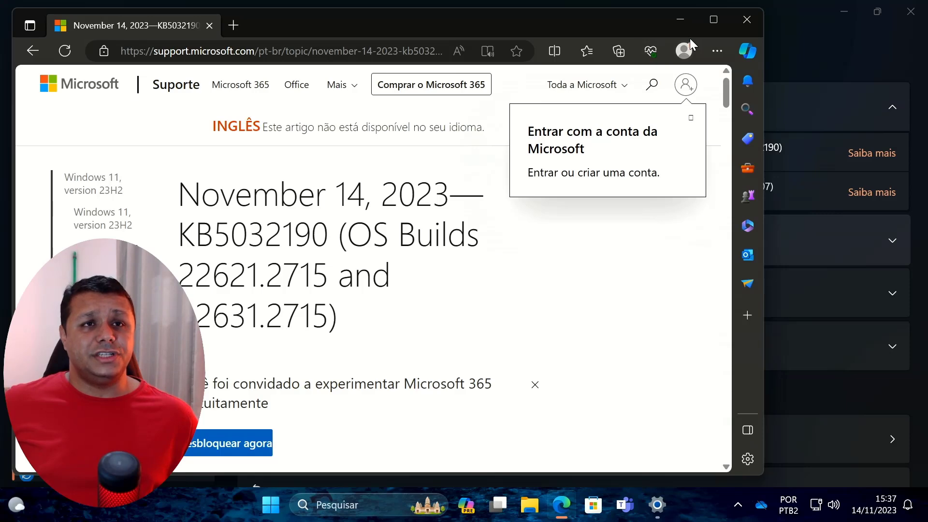
click(714, 20)
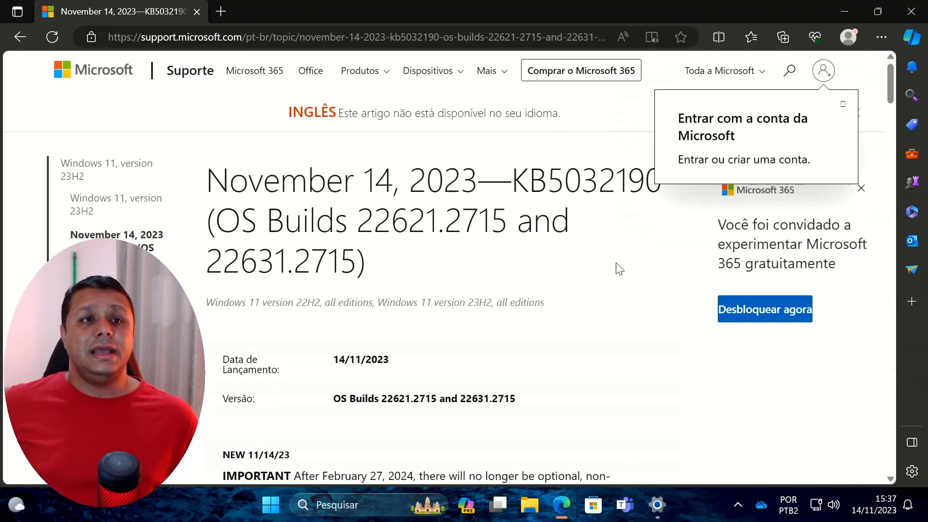
Translate the KB5032190 article into Portuguese and read its release information.
right_click(575, 261)
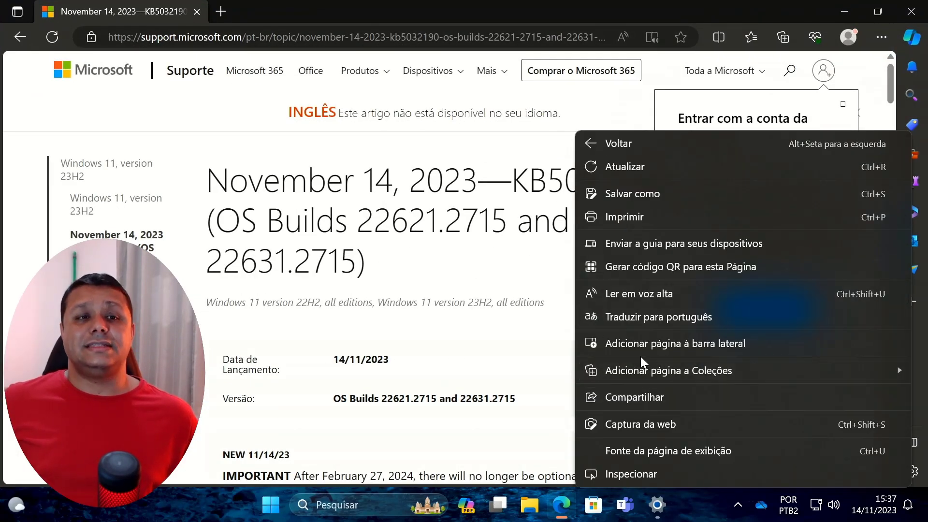
click(650, 315)
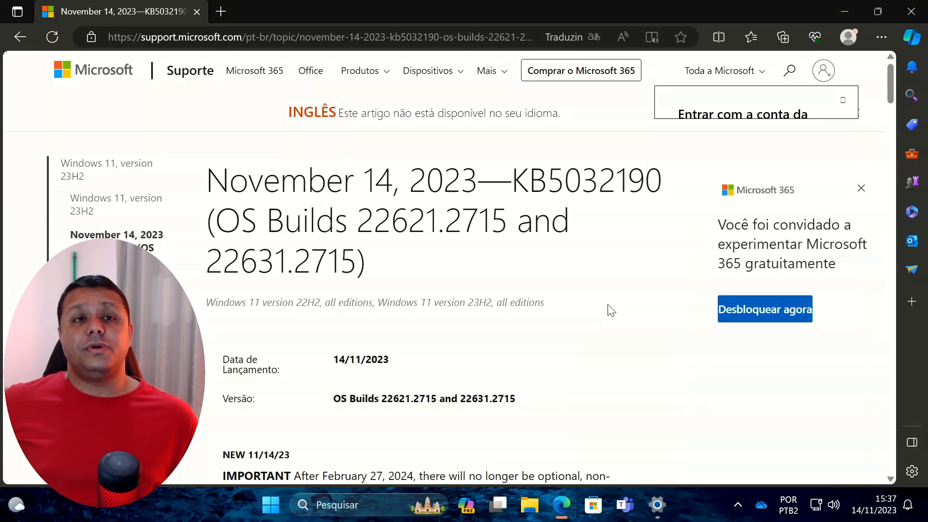
scroll(612, 316, down, 4)
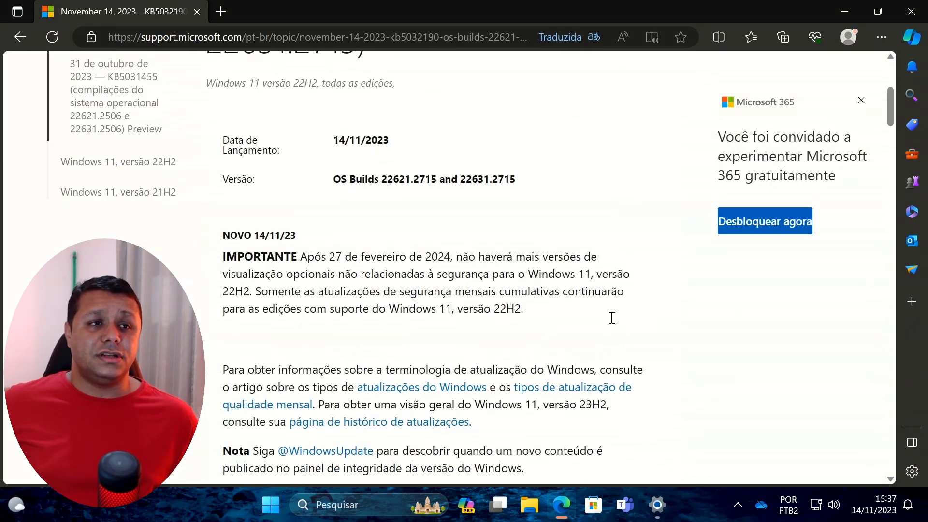
Read the article's important notice about optional preview releases for Windows 11 version 22H2, highlighting its date and key passages.
scroll(611, 317, down, 4)
scroll(610, 324, down, 6)
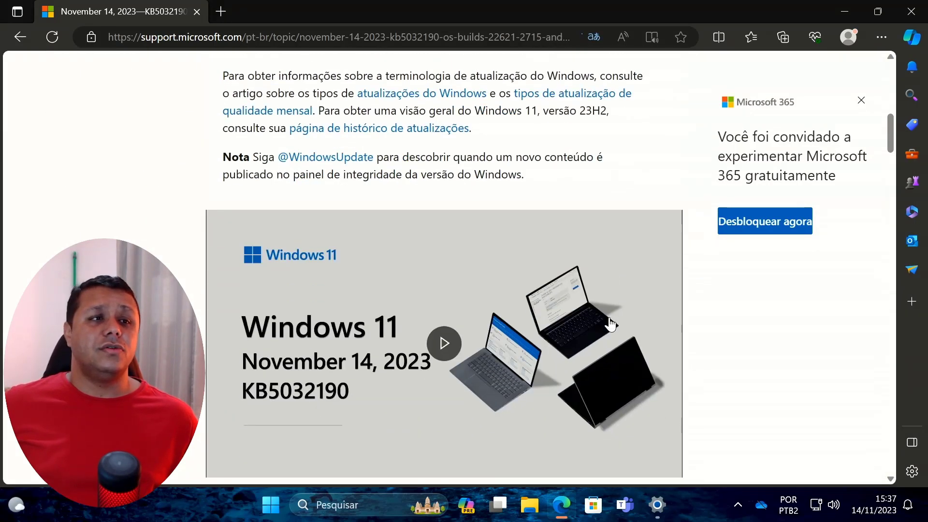
scroll(608, 324, up, 12)
scroll(441, 297, down, 1)
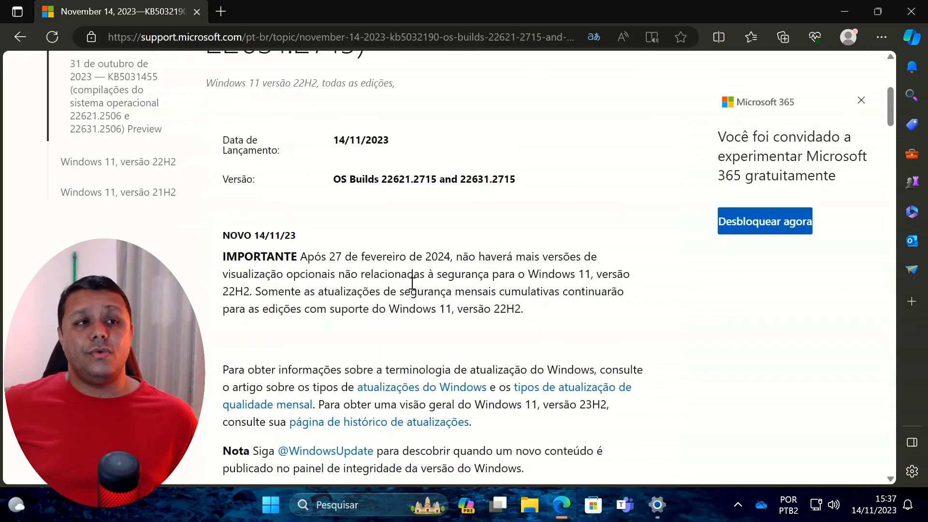
drag(263, 232, 536, 318)
click(445, 322)
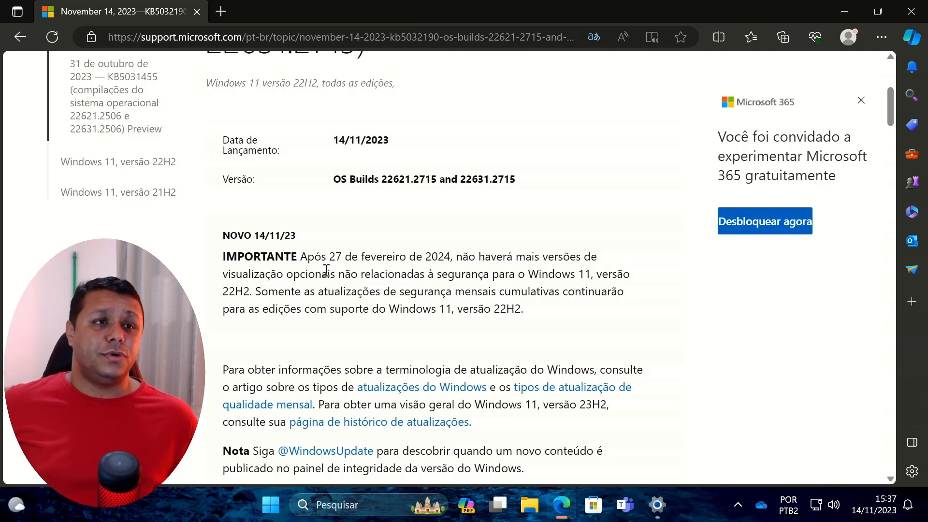
drag(327, 260, 496, 257)
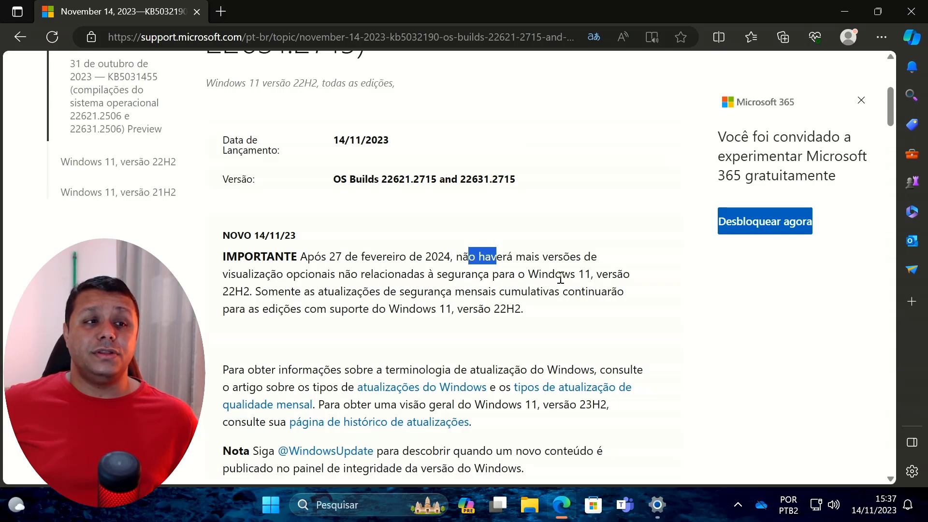
drag(244, 293, 312, 253)
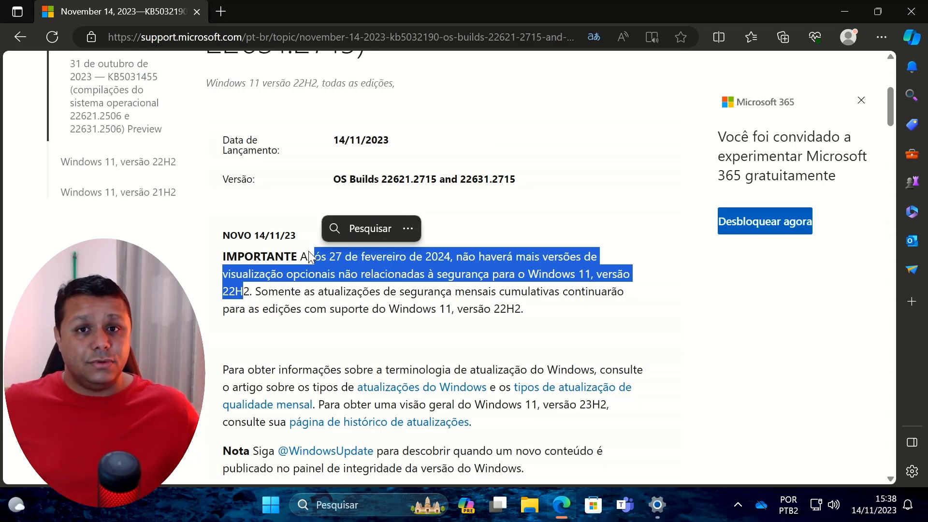
click(327, 276)
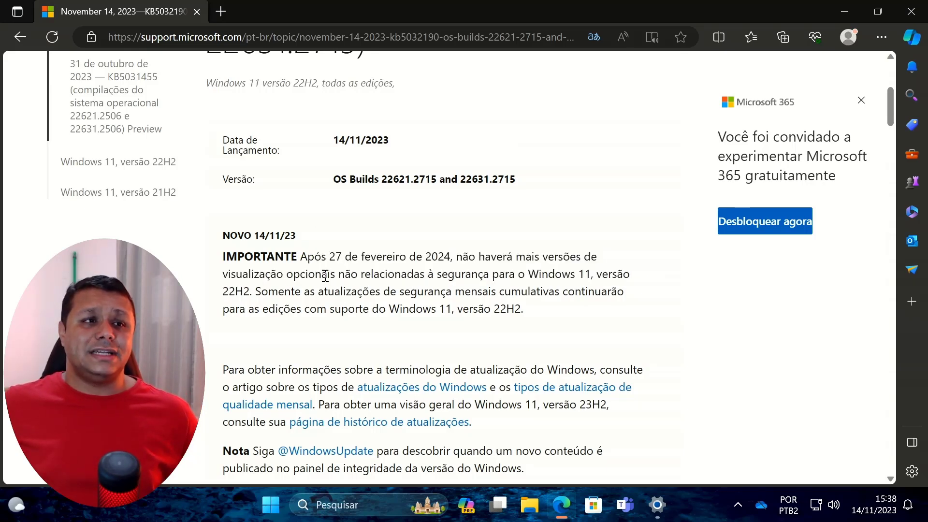
drag(277, 275, 537, 274)
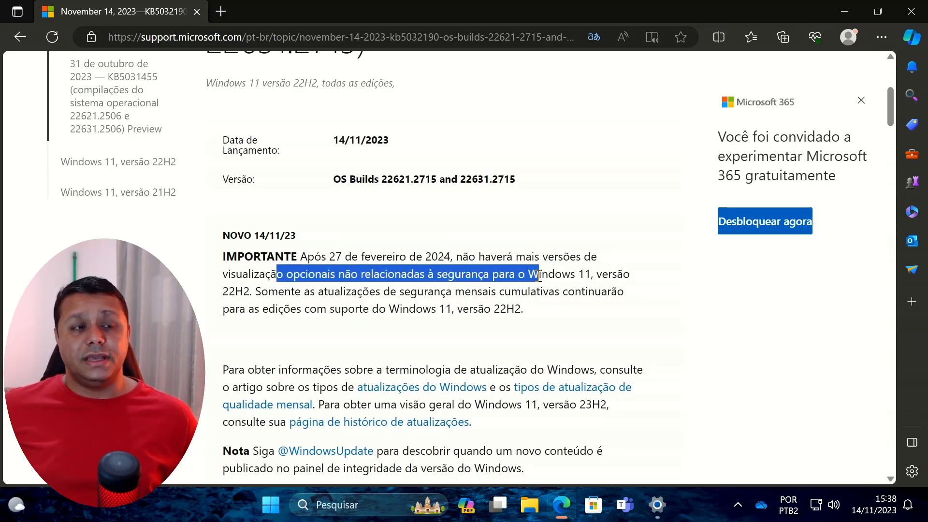
click(358, 261)
drag(330, 253, 447, 263)
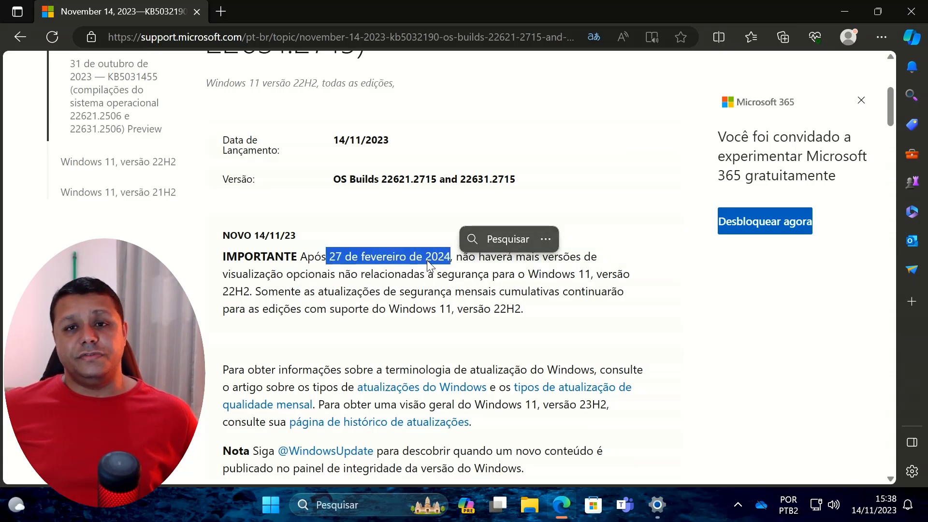
click(252, 290)
drag(252, 290, 315, 264)
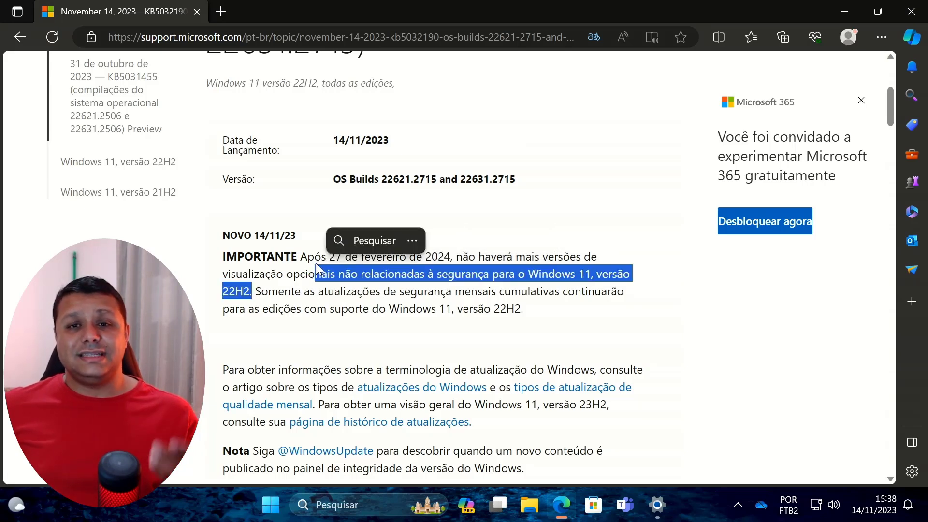
click(375, 314)
Look through the KB5032190 article's highlights, servicing stack update notes, and known issues with their workarounds.
scroll(375, 314, down, 1)
scroll(375, 316, down, 20)
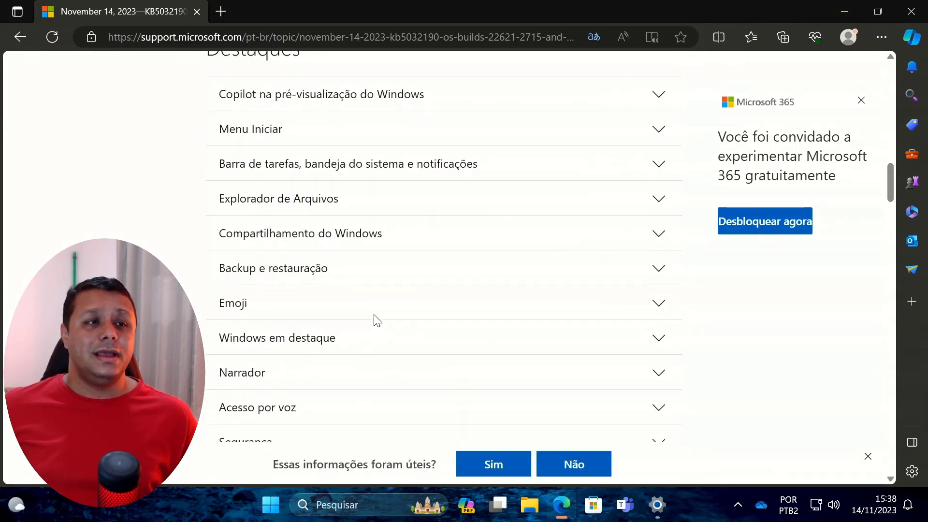
scroll(347, 327, down, 9)
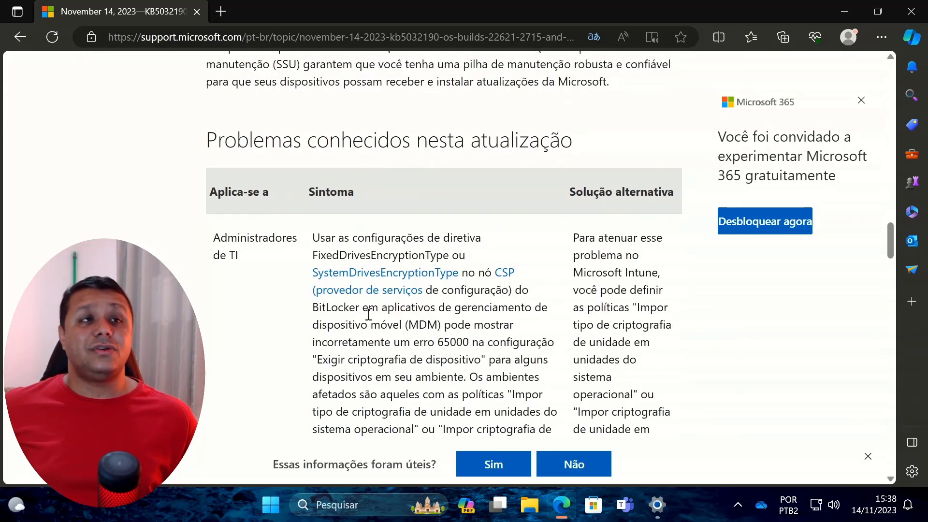
scroll(348, 326, up, 4)
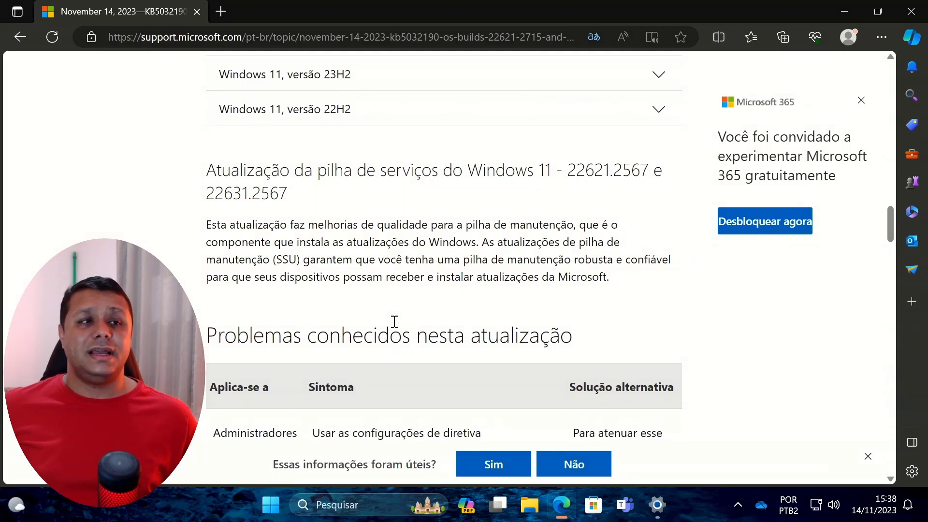
drag(316, 242, 636, 282)
scroll(607, 306, down, 4)
scroll(604, 310, down, 5)
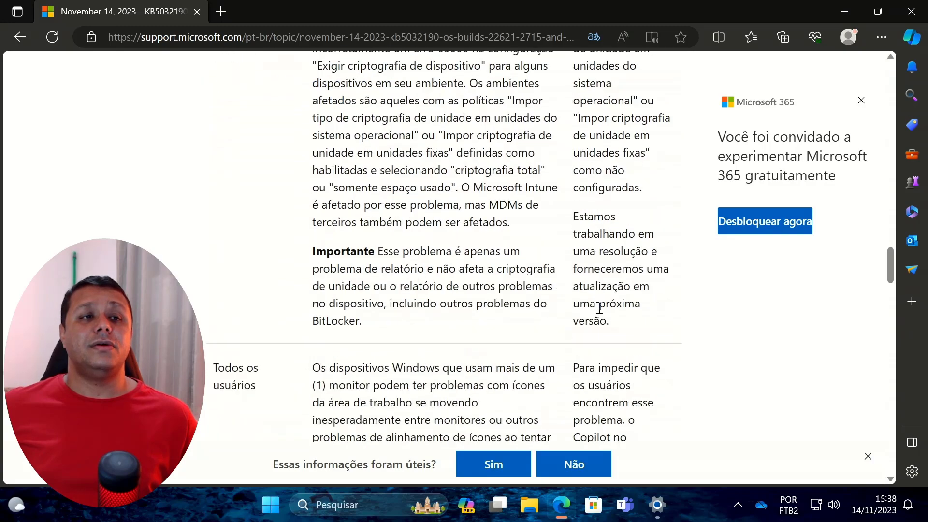
scroll(598, 310, up, 5)
drag(371, 240, 518, 304)
scroll(521, 338, down, 10)
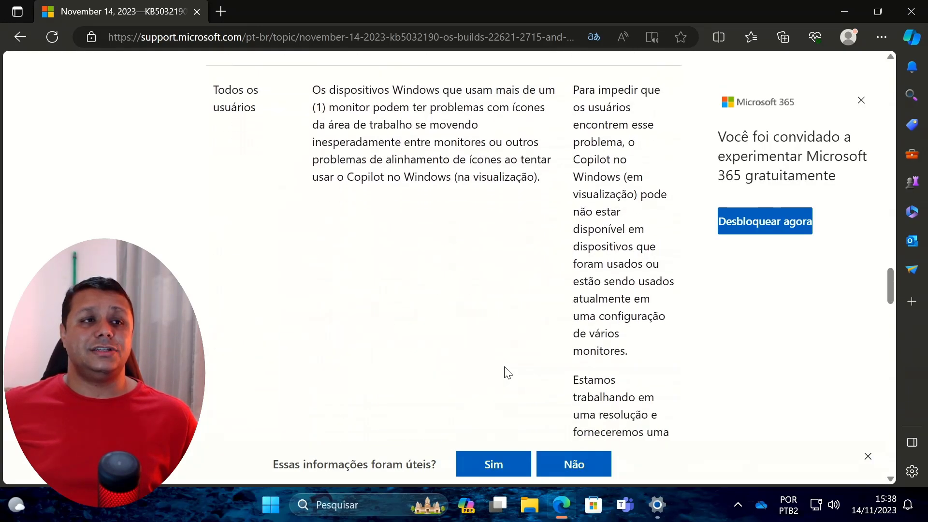
scroll(516, 338, down, 5)
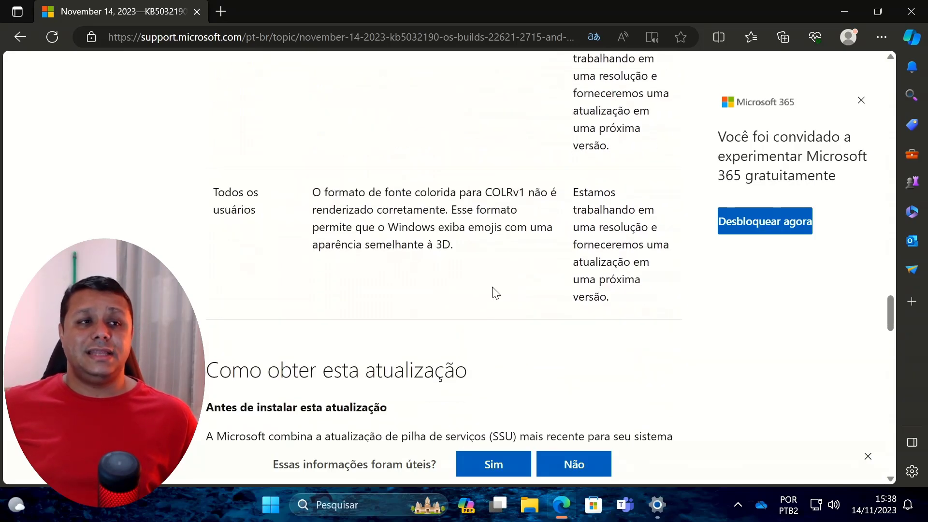
Read the article's instructions for getting, installing and removing the update, through to the file information.
scroll(457, 277, down, 12)
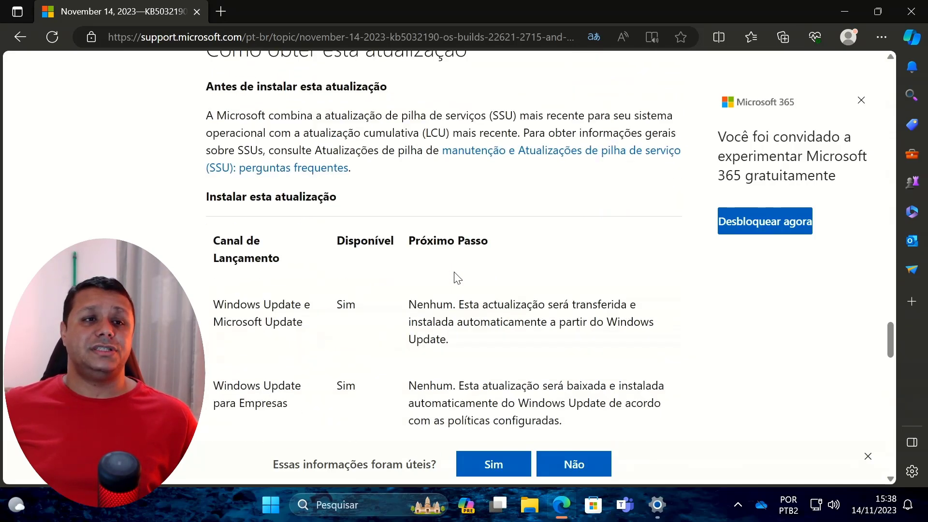
scroll(456, 279, down, 5)
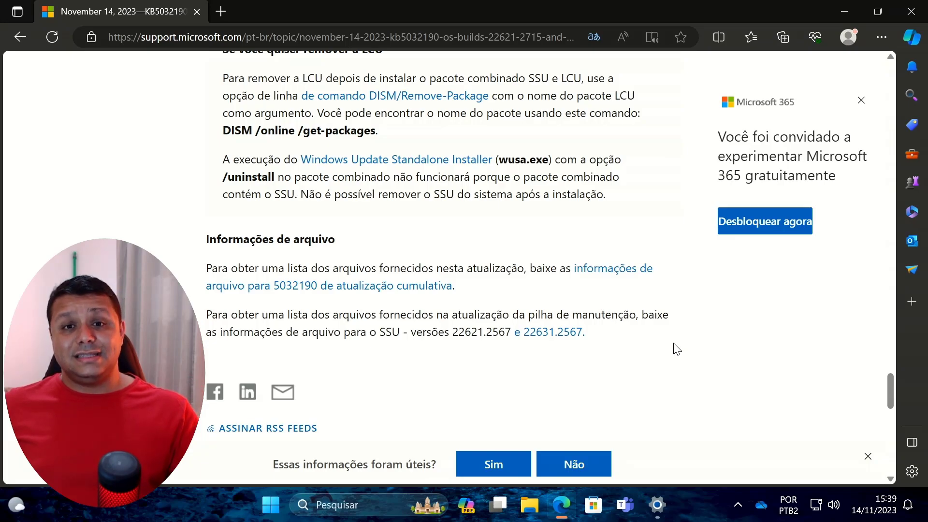
scroll(654, 344, down, 5)
Return to the article's title and highlight the last part of the first OS build number, 2715.
scroll(643, 358, up, 10)
scroll(644, 358, up, 20)
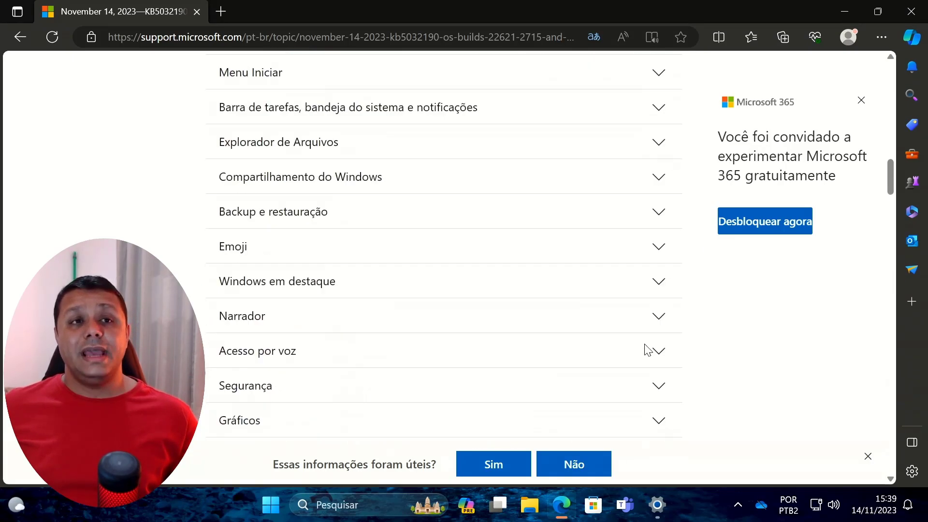
scroll(645, 344, up, 6)
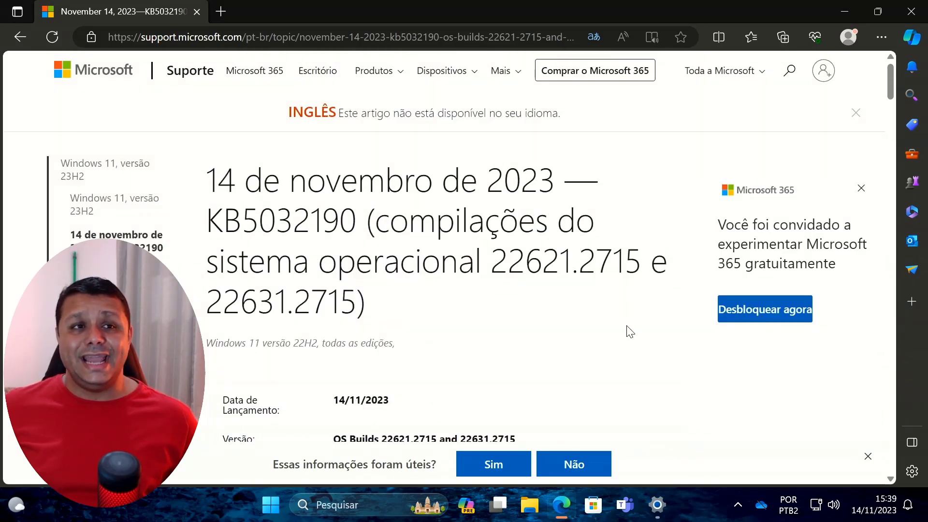
drag(585, 267, 642, 269)
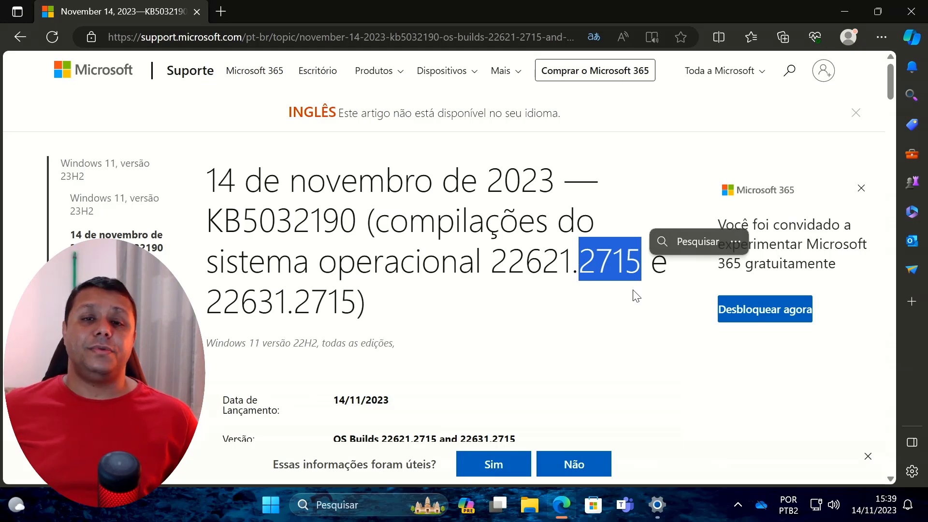
Dismiss the Microsoft 365 offer, minimize the browser, and close the Windows Settings window to return to the desktop.
click(862, 188)
click(844, 17)
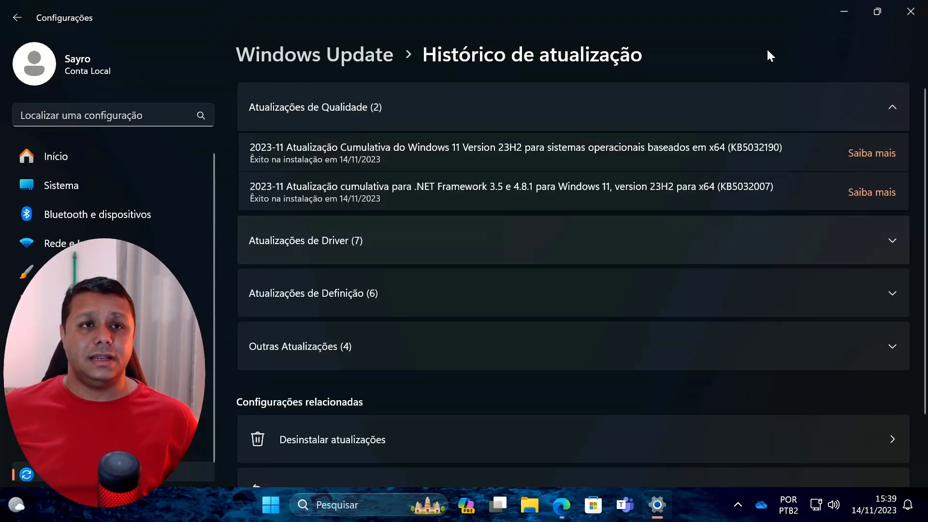
click(916, 16)
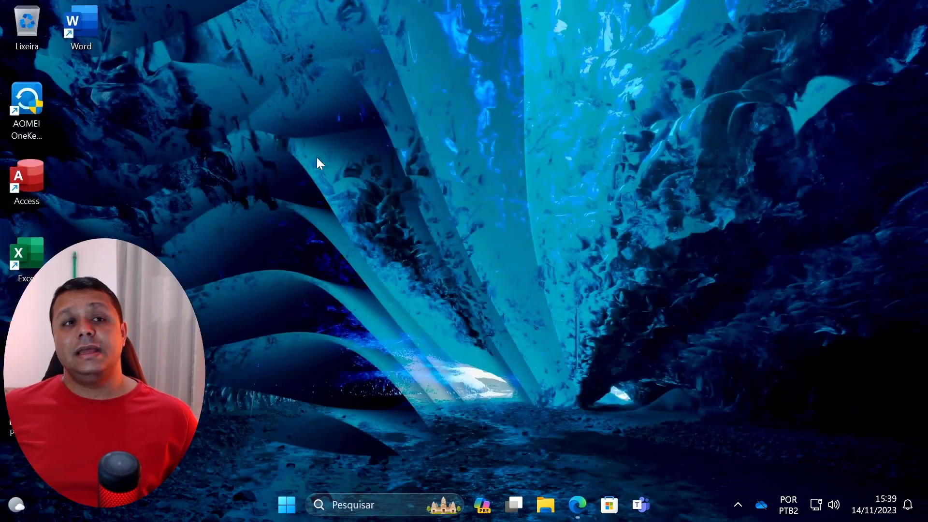